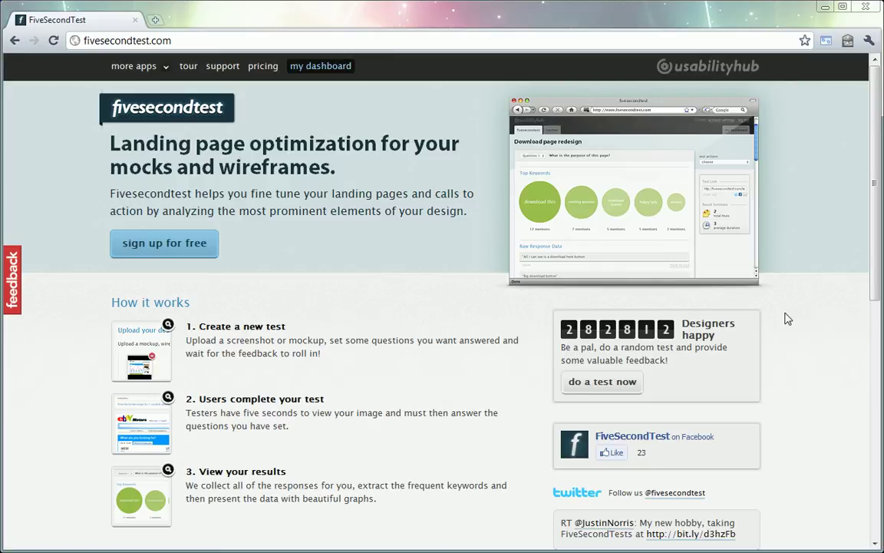
Go to the dashboard's test list showing the public five-second test with 14 responses
{"action": "left_click", "coordinate": [320, 68]}
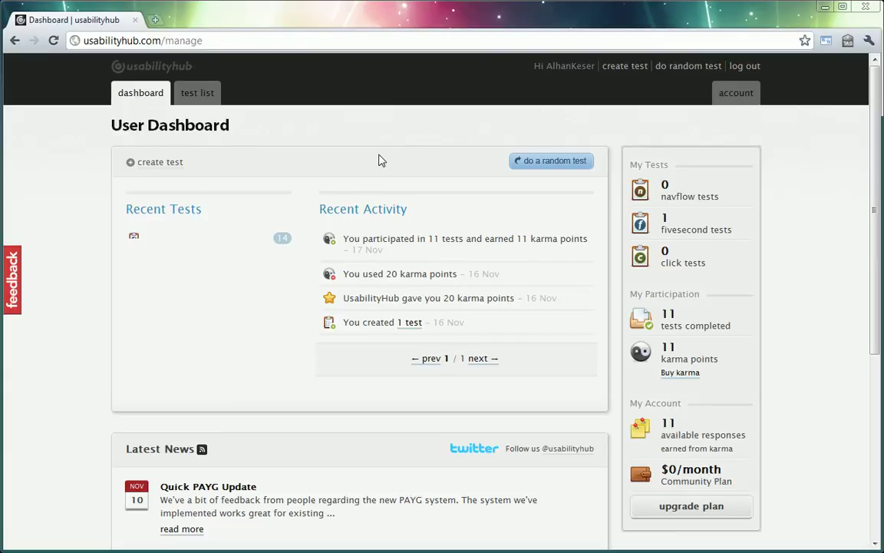
{"action": "left_click", "coordinate": [201, 99]}
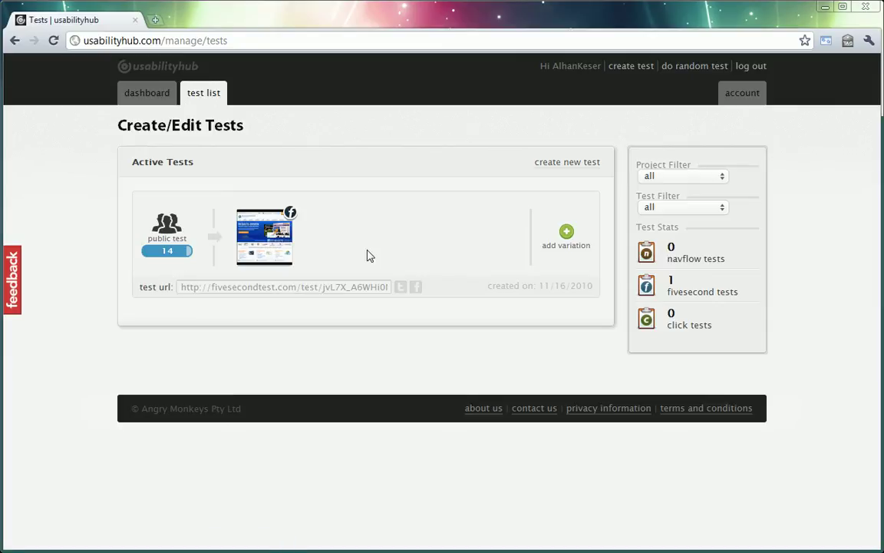
Open the five-second test's results and check the 14-of-20 requested results summary
{"action": "left_click", "coordinate": [264, 242]}
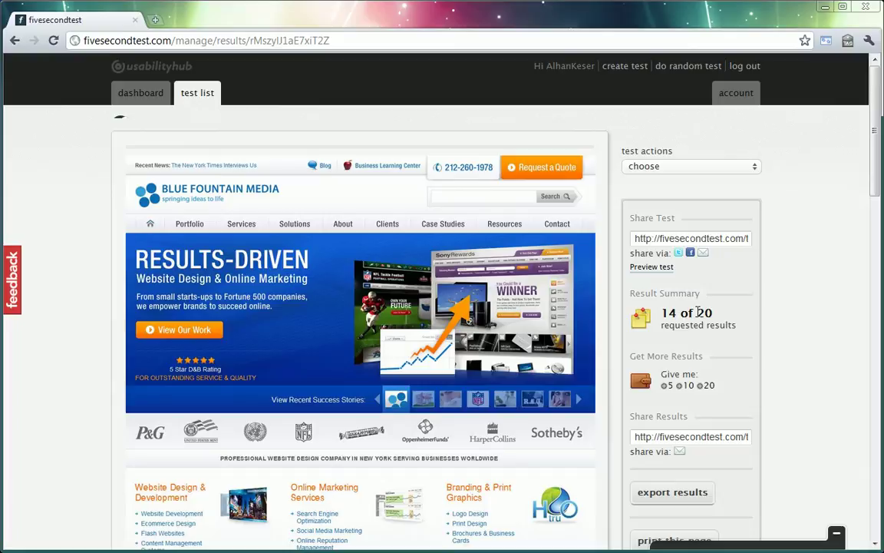
{"action": "left_click_drag", "start_coordinate": [716, 315], "coordinate": [699, 308]}
{"action": "scroll", "coordinate": [756, 297], "scroll_direction": "down", "scroll_amount": 3}
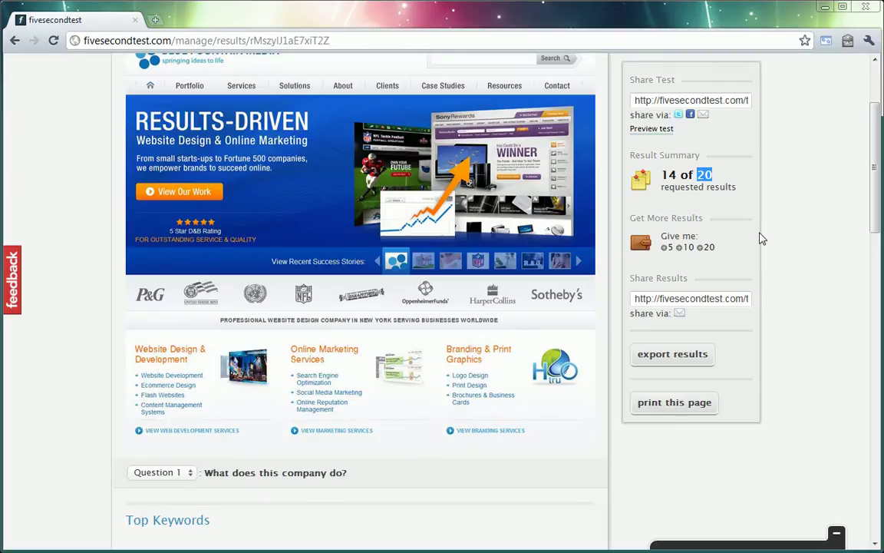
Review Question 1's 'design'-led keyword cloud and raw response data
{"action": "scroll", "coordinate": [760, 229], "scroll_direction": "down", "scroll_amount": 2}
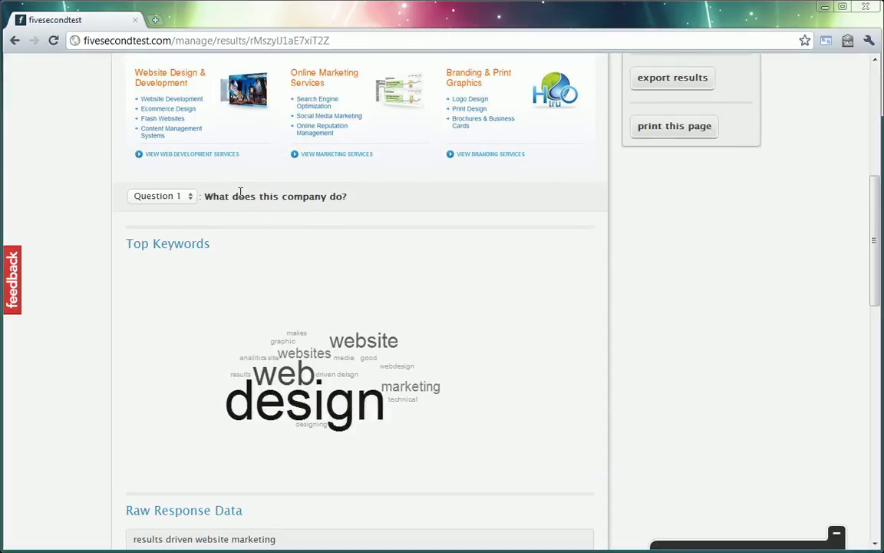
{"action": "scroll", "coordinate": [667, 259], "scroll_direction": "down", "scroll_amount": 2}
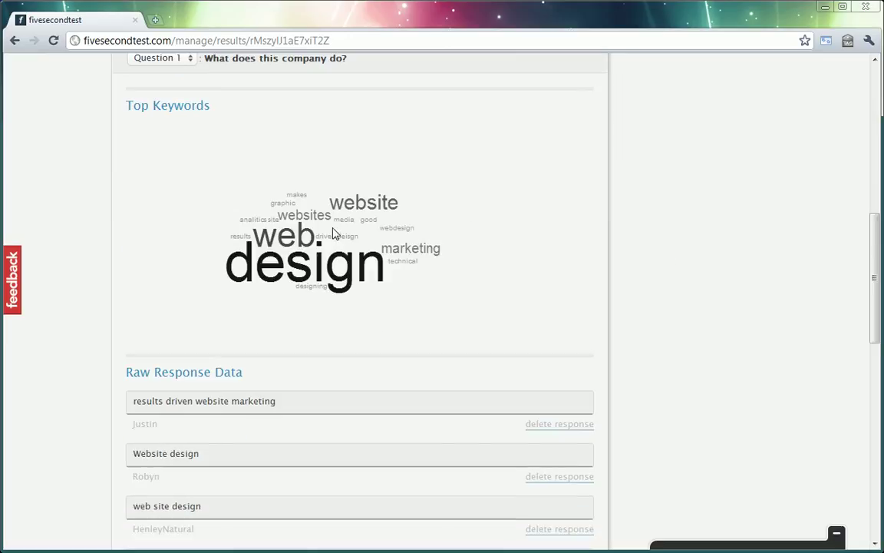
{"action": "scroll", "coordinate": [332, 232], "scroll_direction": "up", "scroll_amount": 4}
{"action": "scroll", "coordinate": [312, 326], "scroll_direction": "down", "scroll_amount": 3}
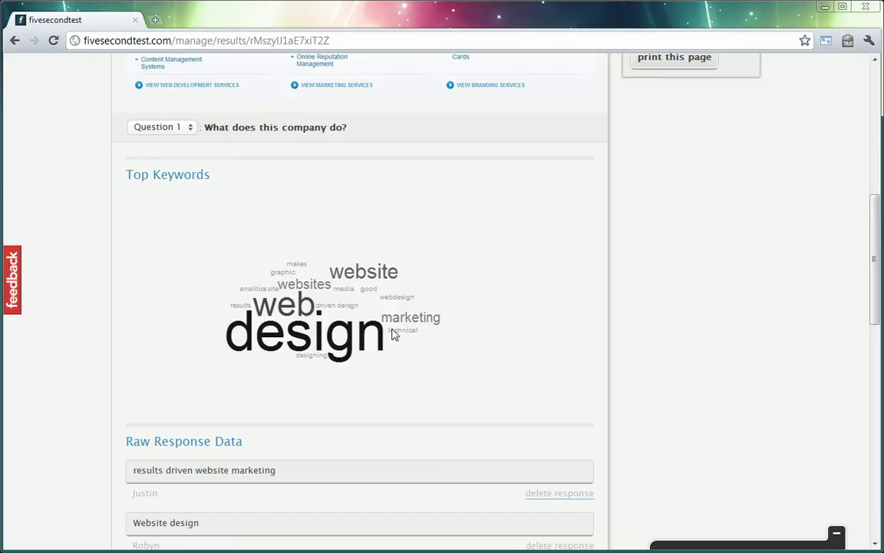
{"action": "scroll", "coordinate": [657, 307], "scroll_direction": "down", "scroll_amount": 4}
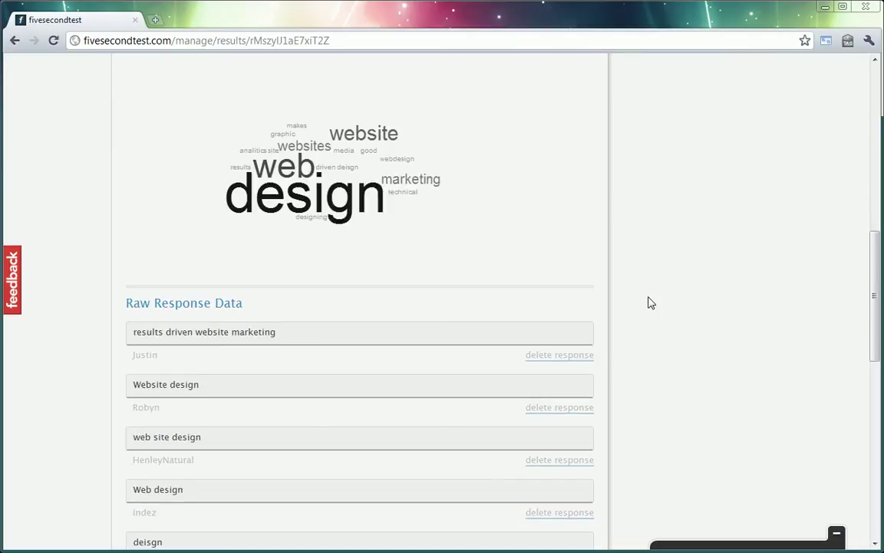
{"action": "scroll", "coordinate": [637, 302], "scroll_direction": "up", "scroll_amount": 1}
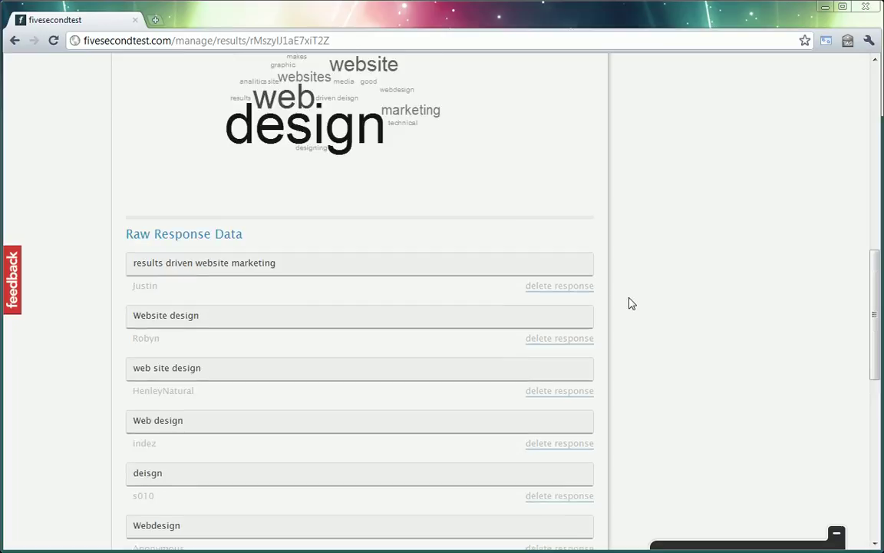
{"action": "scroll", "coordinate": [584, 292], "scroll_direction": "down", "scroll_amount": 1}
{"action": "scroll", "coordinate": [268, 256], "scroll_direction": "down", "scroll_amount": 2}
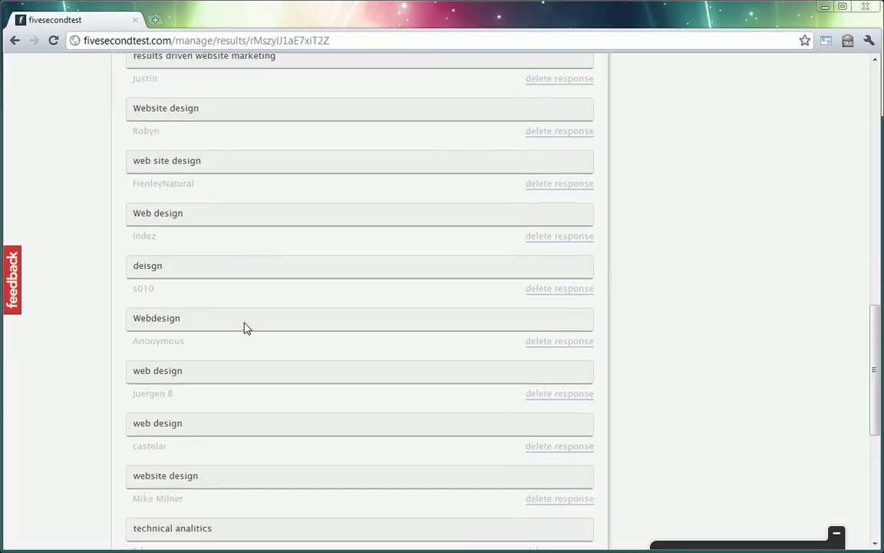
{"action": "scroll", "coordinate": [245, 328], "scroll_direction": "down", "scroll_amount": 2}
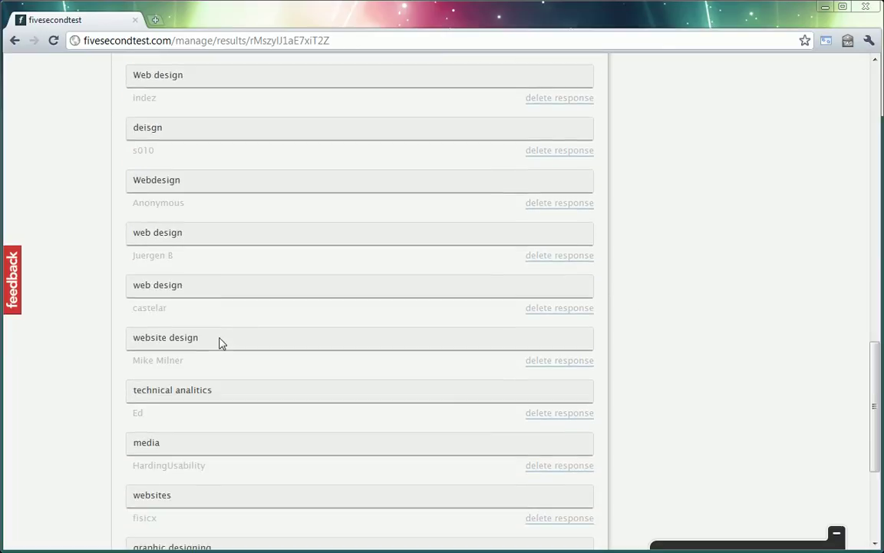
{"action": "scroll", "coordinate": [246, 342], "scroll_direction": "down", "scroll_amount": 1}
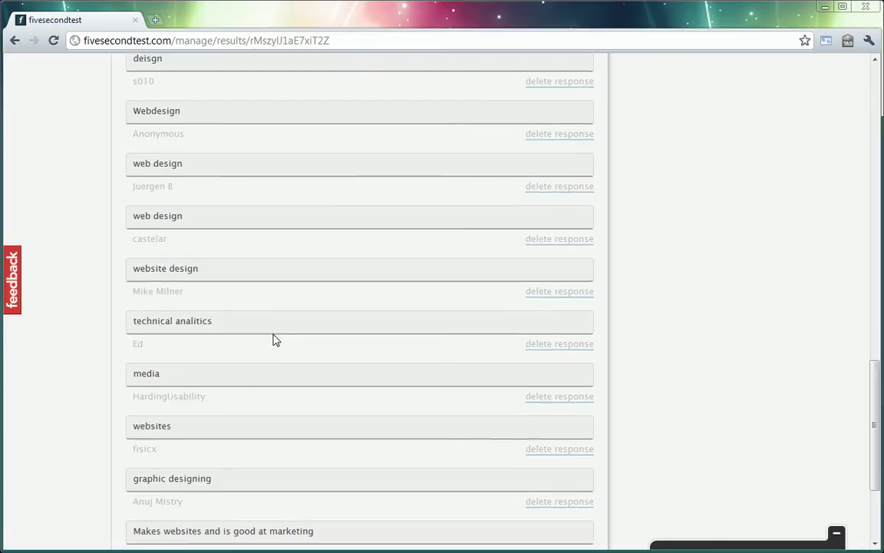
{"action": "scroll", "coordinate": [276, 340], "scroll_direction": "down", "scroll_amount": 1}
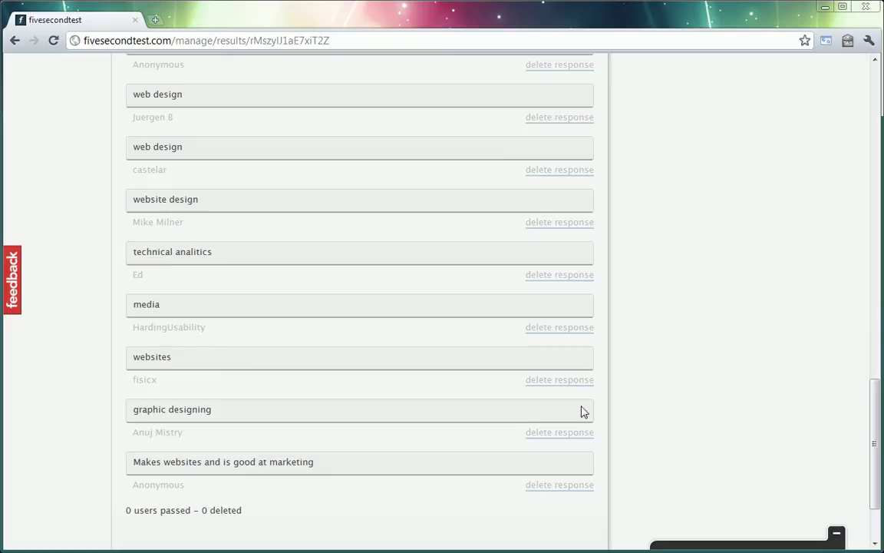
{"action": "scroll", "coordinate": [523, 404], "scroll_direction": "up", "scroll_amount": 8}
{"action": "scroll", "coordinate": [523, 405], "scroll_direction": "up", "scroll_amount": 5}
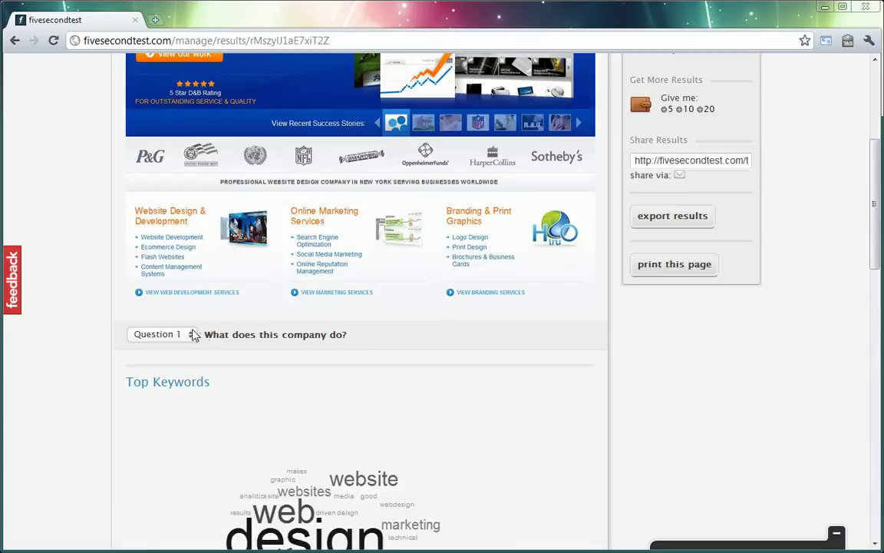
Show Question 2's results and read through its responses
{"action": "left_click", "coordinate": [162, 334]}
{"action": "left_click", "coordinate": [176, 361]}
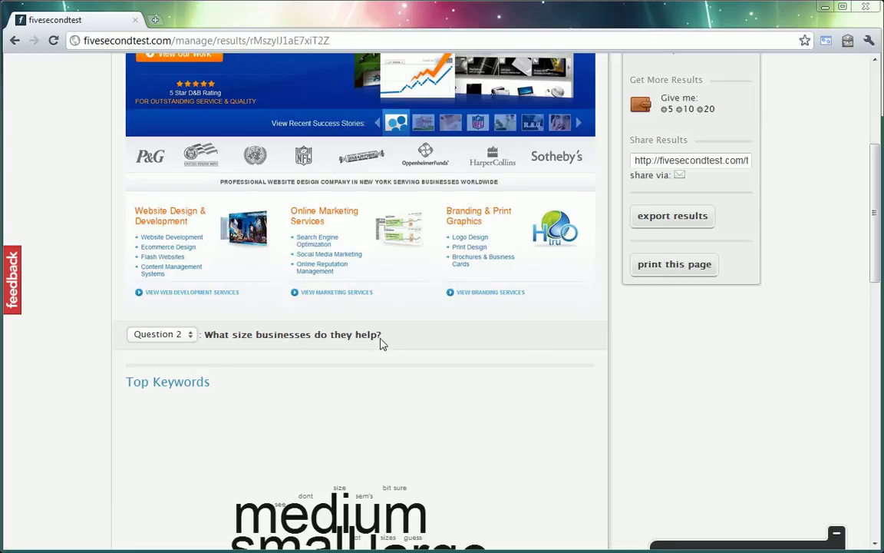
{"action": "scroll", "coordinate": [626, 349], "scroll_direction": "down", "scroll_amount": 3}
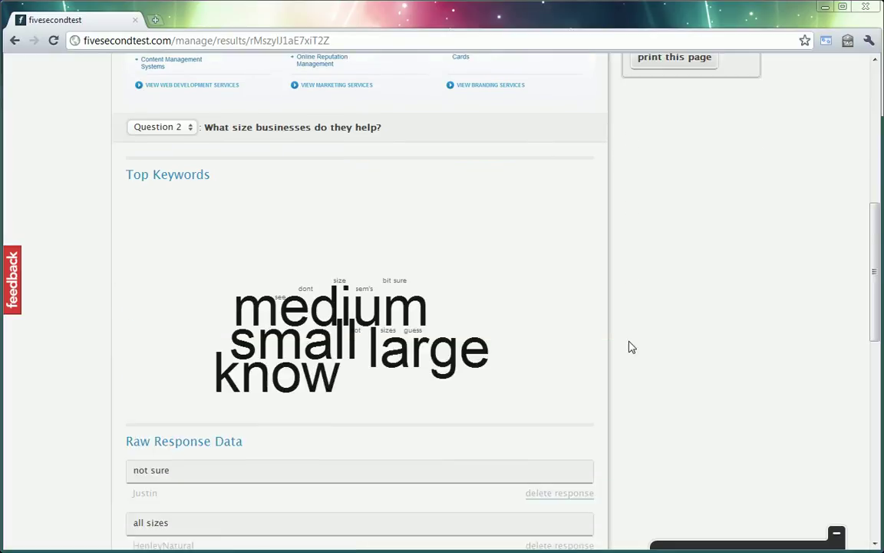
{"action": "scroll", "coordinate": [507, 329], "scroll_direction": "down", "scroll_amount": 5}
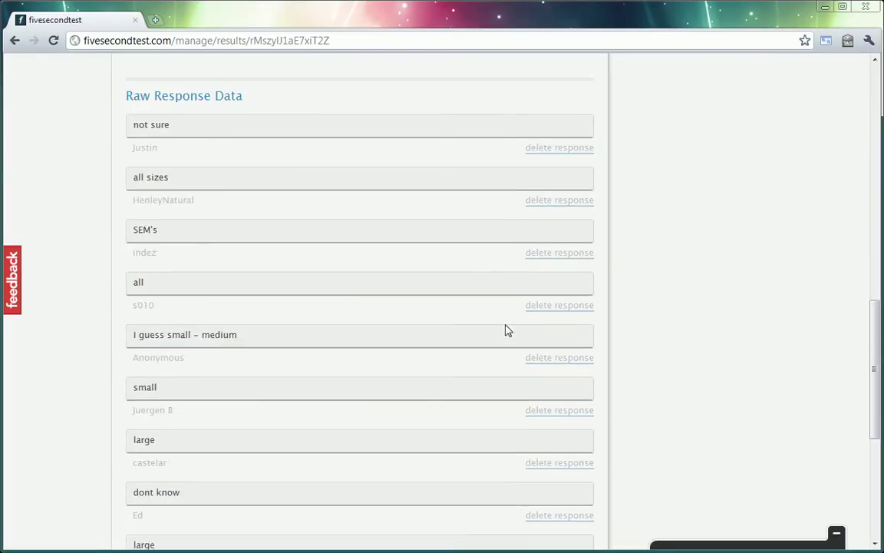
{"action": "scroll", "coordinate": [506, 329], "scroll_direction": "down", "scroll_amount": 1}
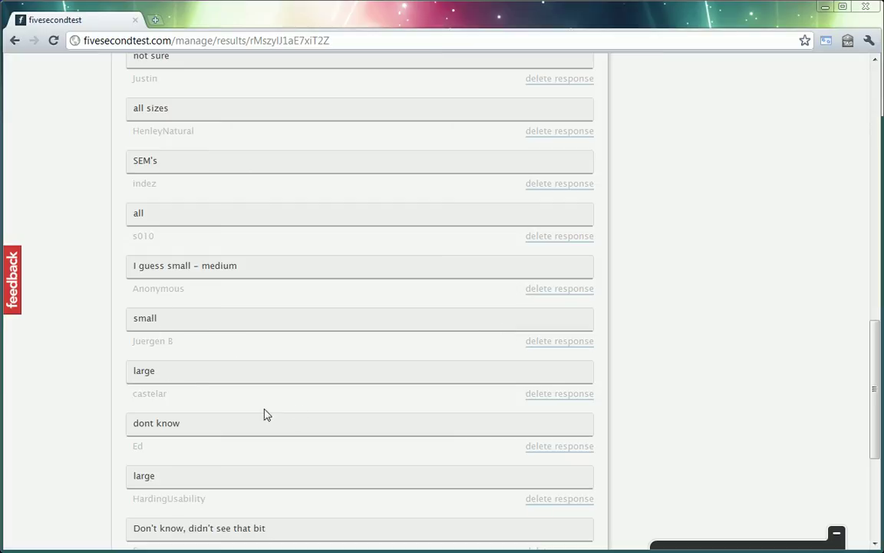
{"action": "scroll", "coordinate": [307, 407], "scroll_direction": "down", "scroll_amount": 1}
{"action": "scroll", "coordinate": [272, 387], "scroll_direction": "down", "scroll_amount": 2}
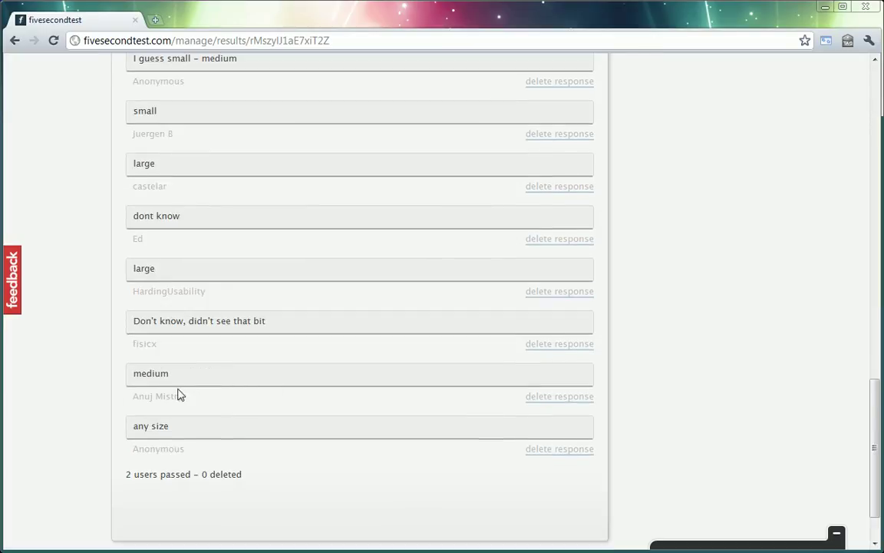
{"action": "scroll", "coordinate": [611, 419], "scroll_direction": "up", "scroll_amount": 12}
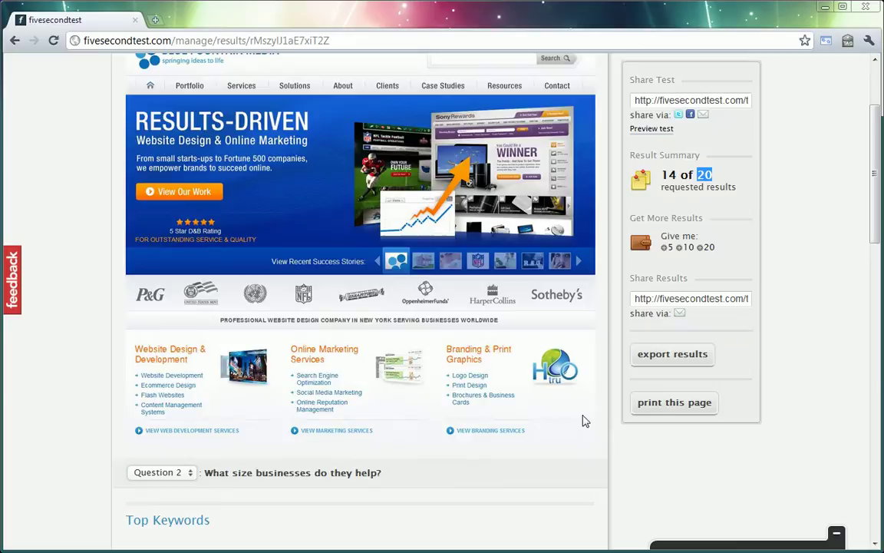
{"action": "scroll", "coordinate": [307, 426], "scroll_direction": "down", "scroll_amount": 2}
Switch to Question 3's results and review its 'yes'-dominated responses
{"action": "left_click", "coordinate": [167, 336]}
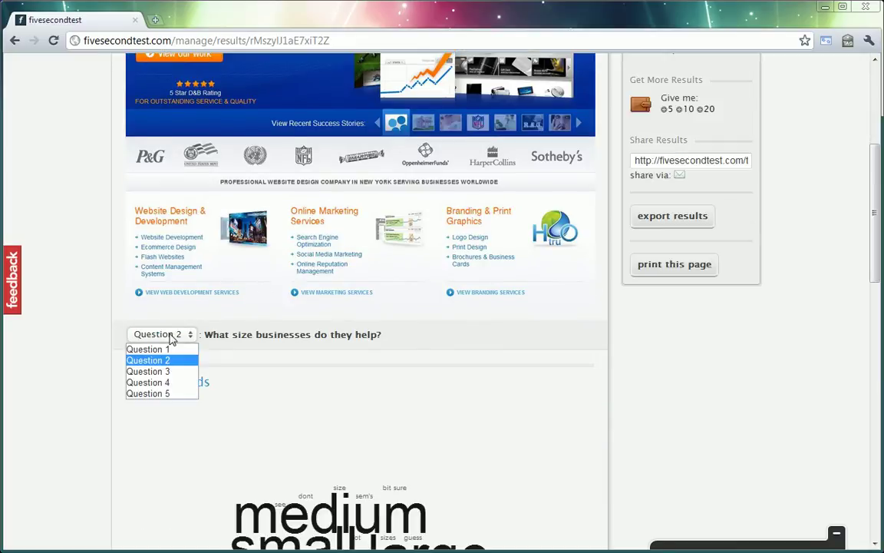
{"action": "left_click", "coordinate": [167, 372]}
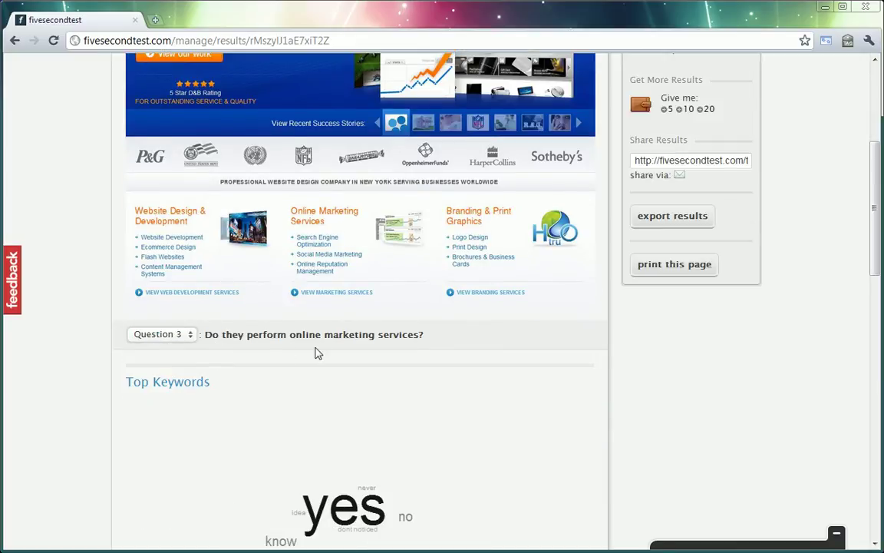
{"action": "scroll", "coordinate": [461, 353], "scroll_direction": "down", "scroll_amount": 2}
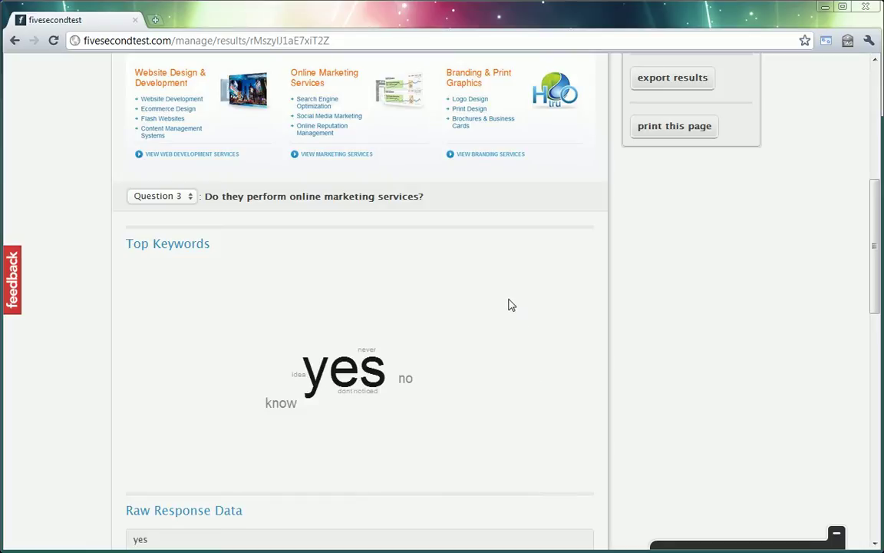
{"action": "scroll", "coordinate": [511, 305], "scroll_direction": "down", "scroll_amount": 4}
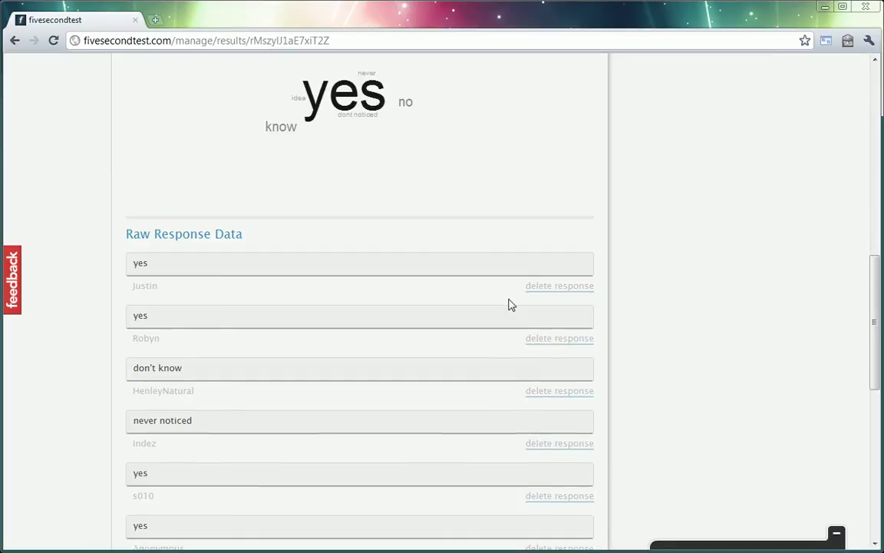
{"action": "scroll", "coordinate": [511, 305], "scroll_direction": "down", "scroll_amount": 8}
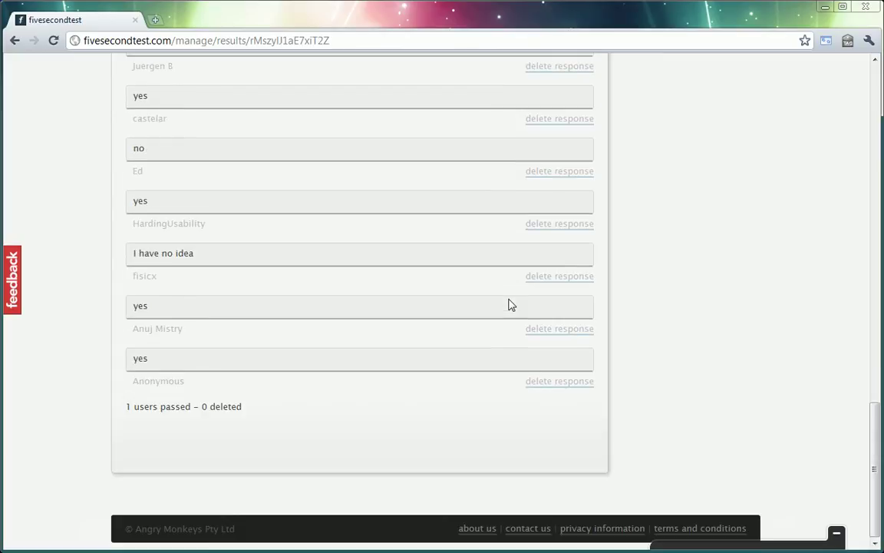
{"action": "scroll", "coordinate": [511, 304], "scroll_direction": "up", "scroll_amount": 10}
{"action": "scroll", "coordinate": [511, 305], "scroll_direction": "up", "scroll_amount": 2}
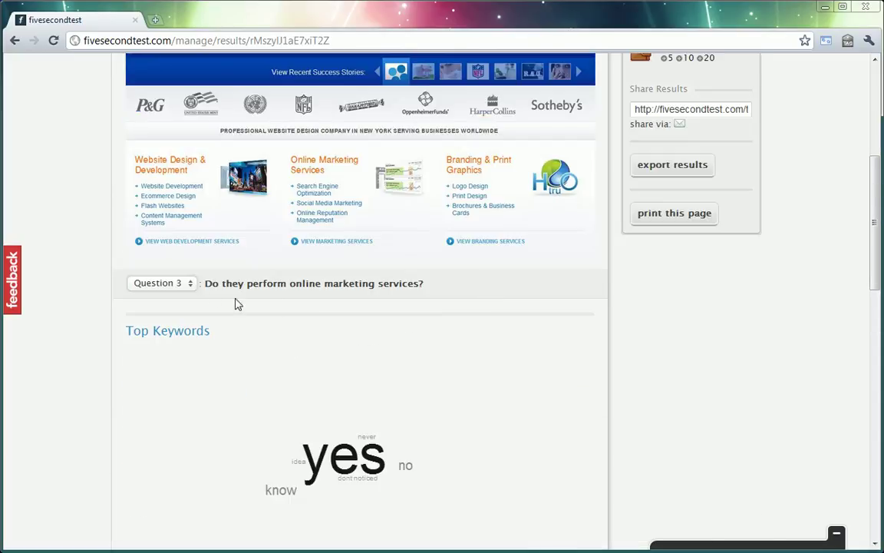
Show Question 4's results and read through its answers
{"action": "left_click", "coordinate": [176, 284]}
{"action": "left_click", "coordinate": [174, 332]}
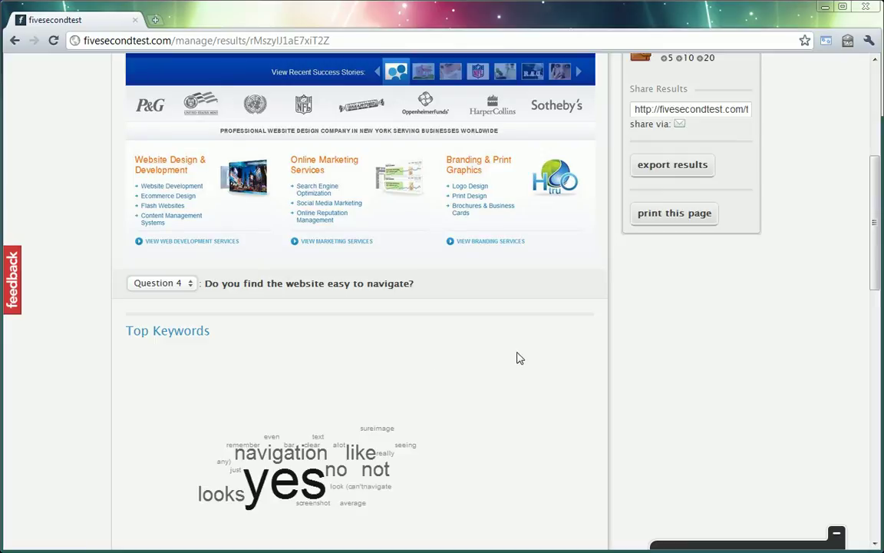
{"action": "scroll", "coordinate": [491, 325], "scroll_direction": "down", "scroll_amount": 6}
{"action": "scroll", "coordinate": [492, 325], "scroll_direction": "down", "scroll_amount": 5}
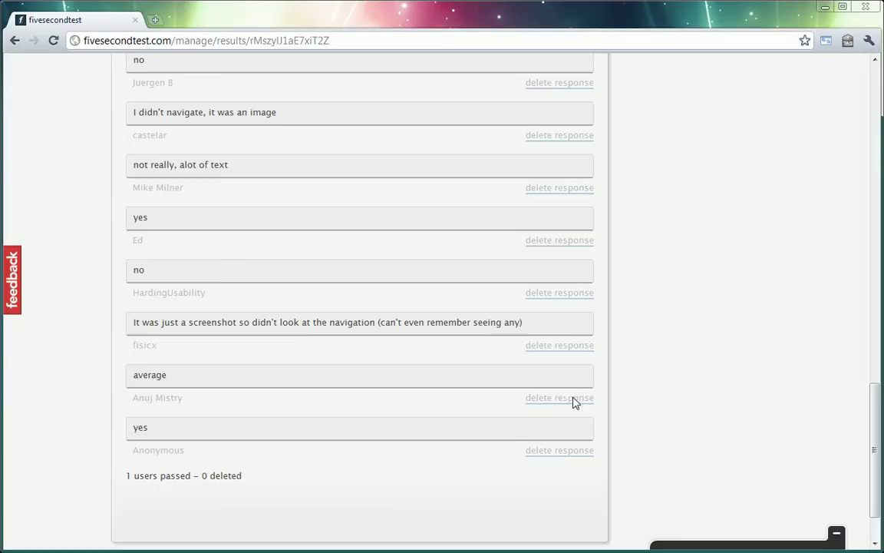
{"action": "scroll", "coordinate": [646, 395], "scroll_direction": "up", "scroll_amount": 10}
{"action": "scroll", "coordinate": [666, 392], "scroll_direction": "up", "scroll_amount": 3}
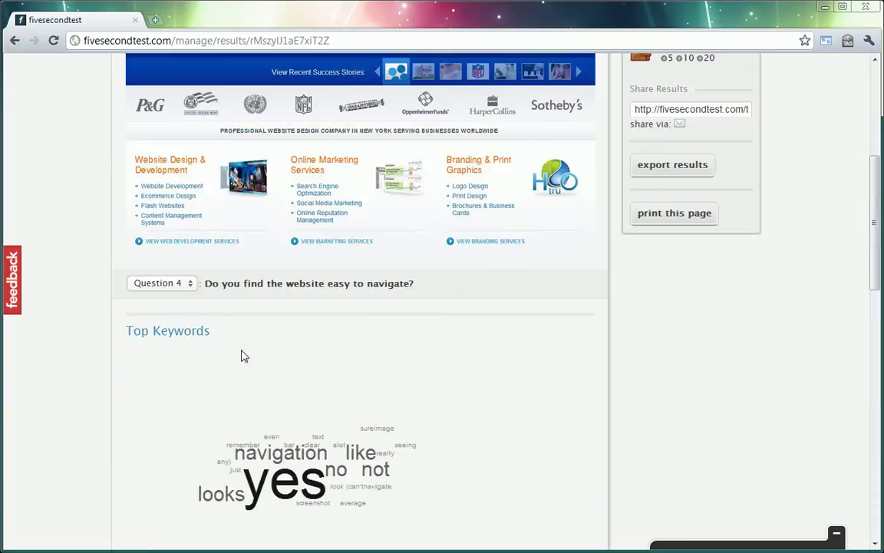
Show Question 5's 'blue'-dominated results, then return to the top of the page
{"action": "left_click", "coordinate": [175, 284]}
{"action": "left_click", "coordinate": [184, 343]}
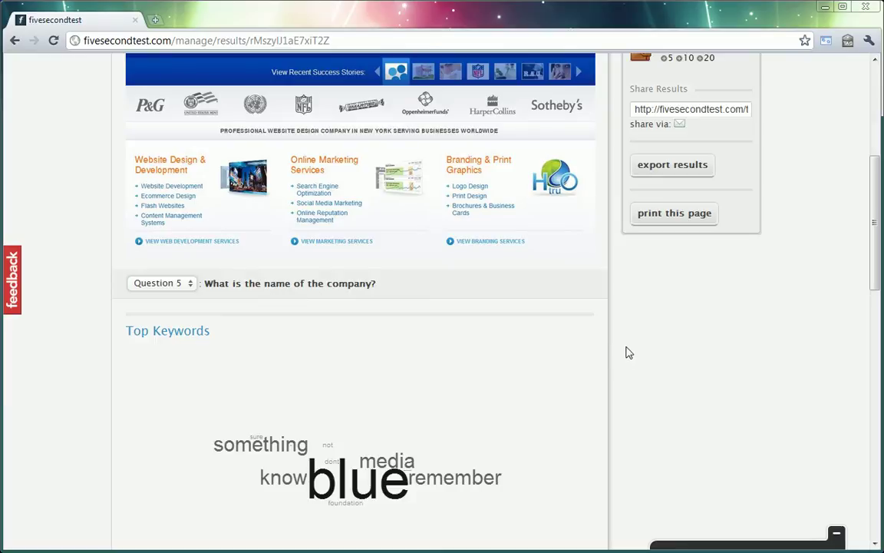
{"action": "scroll", "coordinate": [628, 352], "scroll_direction": "down", "scroll_amount": 8}
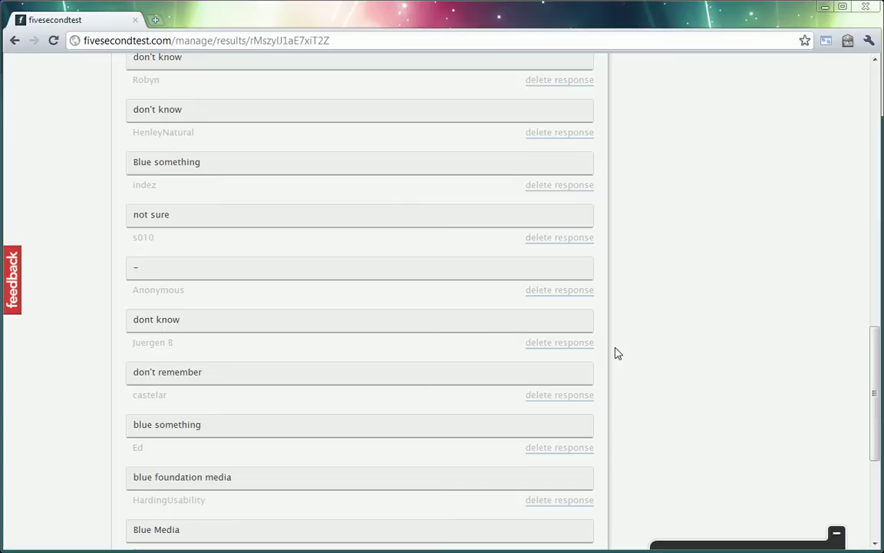
{"action": "scroll", "coordinate": [618, 353], "scroll_direction": "down", "scroll_amount": 2}
{"action": "scroll", "coordinate": [618, 353], "scroll_direction": "down", "scroll_amount": 1}
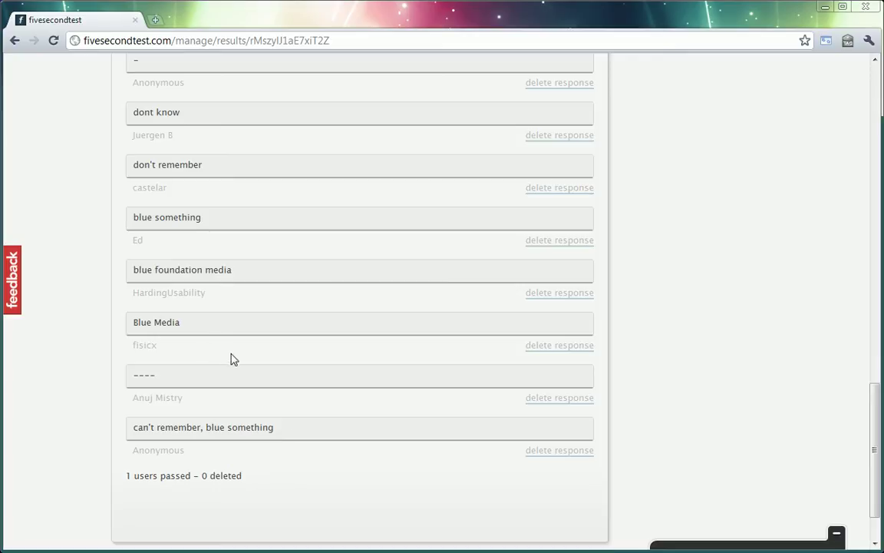
{"action": "scroll", "coordinate": [223, 342], "scroll_direction": "up", "scroll_amount": 1}
{"action": "scroll", "coordinate": [277, 377], "scroll_direction": "up", "scroll_amount": 1}
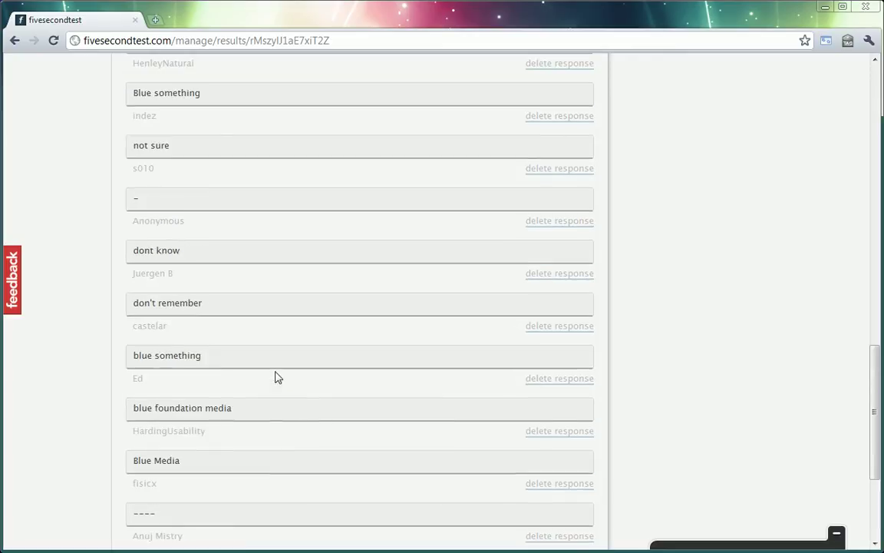
{"action": "scroll", "coordinate": [345, 361], "scroll_direction": "up", "scroll_amount": 6}
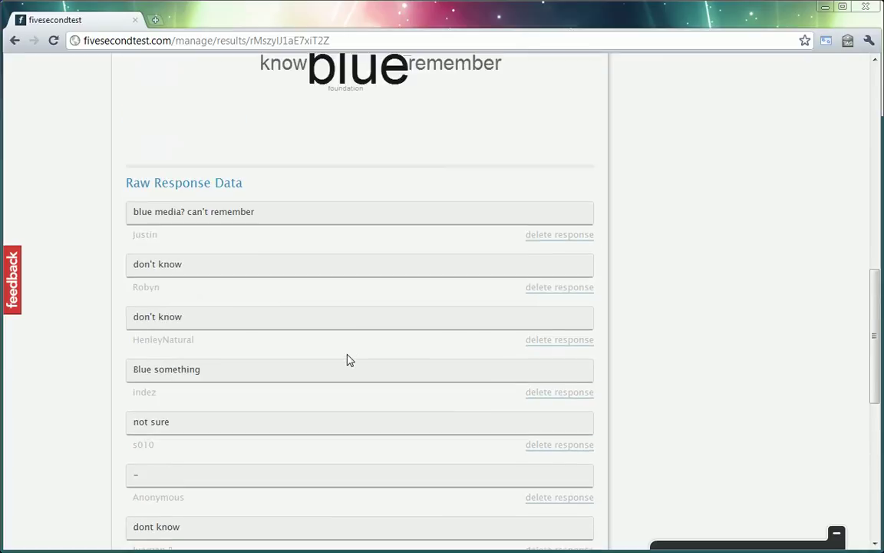
{"action": "scroll", "coordinate": [598, 438], "scroll_direction": "up", "scroll_amount": 10}
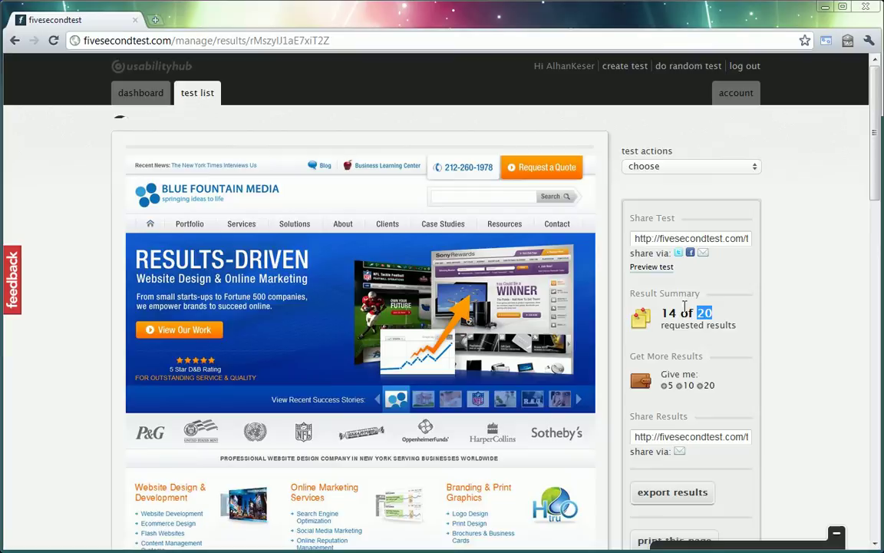
Return to the User Dashboard and check the 11 karma points count
{"action": "left_click", "coordinate": [811, 336]}
{"action": "left_click", "coordinate": [144, 104]}
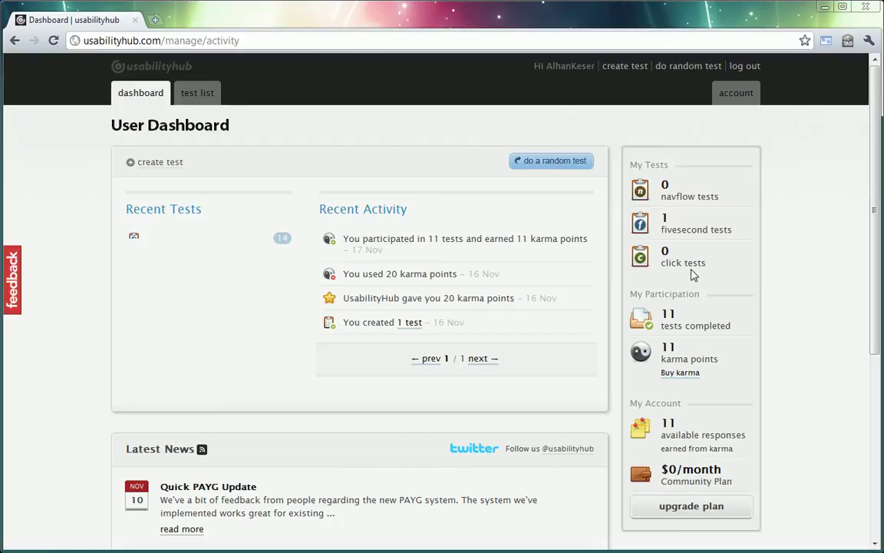
{"action": "left_click_drag", "start_coordinate": [677, 347], "coordinate": [668, 347]}
{"action": "left_click", "coordinate": [537, 200]}
Start a random click test asking where to find the Price Estimator
{"action": "left_click", "coordinate": [535, 166]}
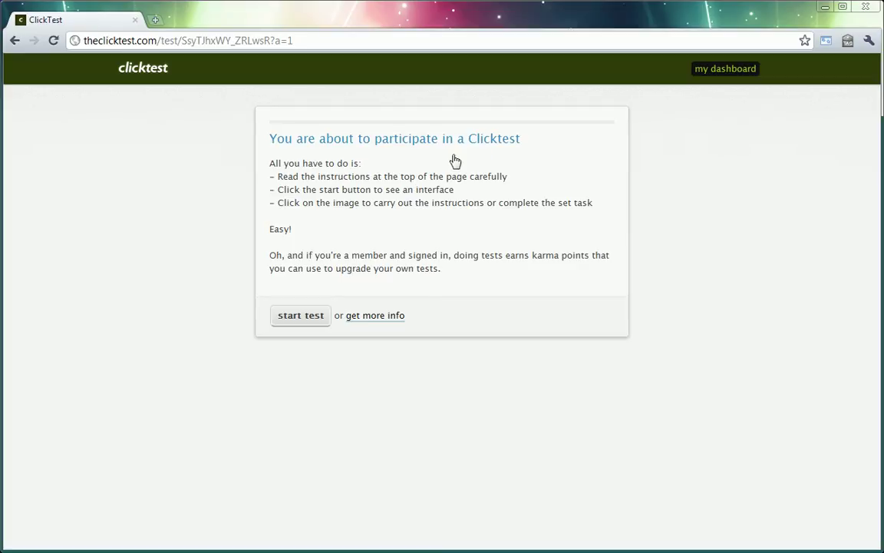
{"action": "left_click", "coordinate": [299, 316]}
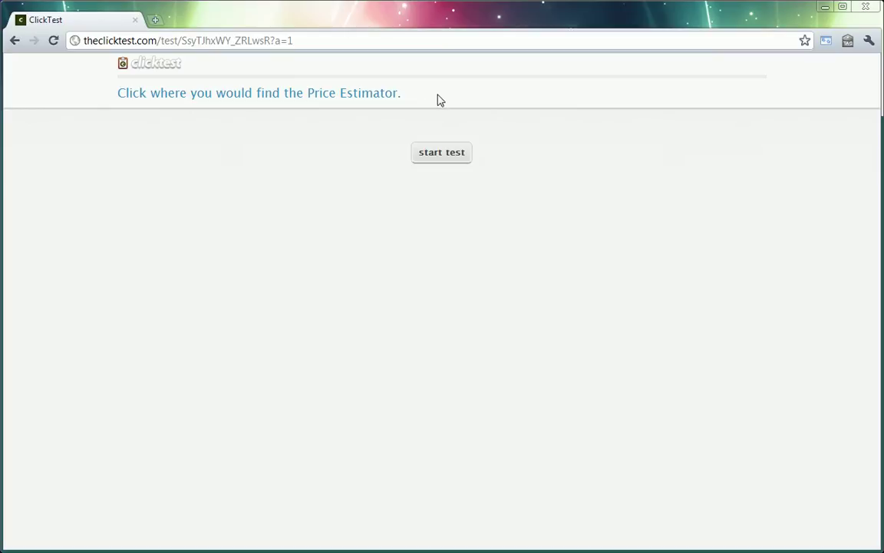
Answer the task on the 'Launch the Price Estimator' banner and submit it for 1 karma point
{"action": "left_click", "coordinate": [434, 153]}
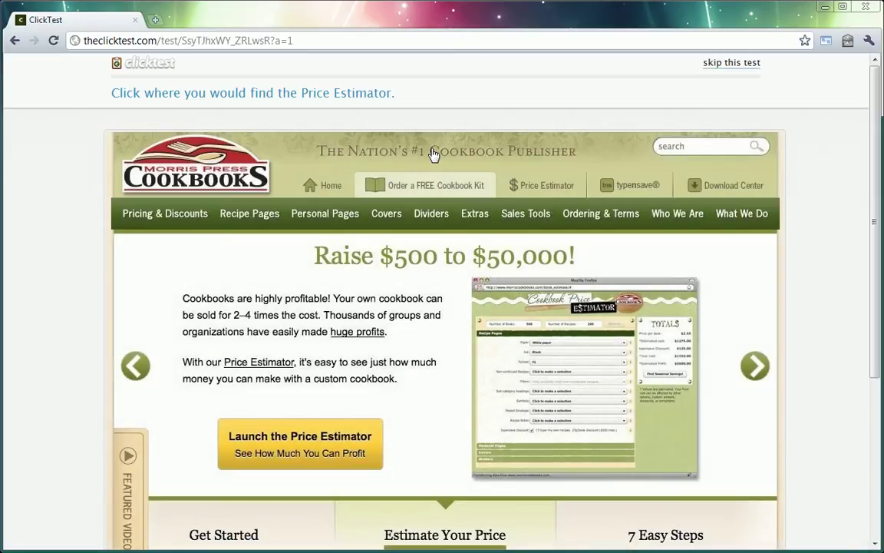
{"action": "scroll", "coordinate": [338, 162], "scroll_direction": "down", "scroll_amount": 3}
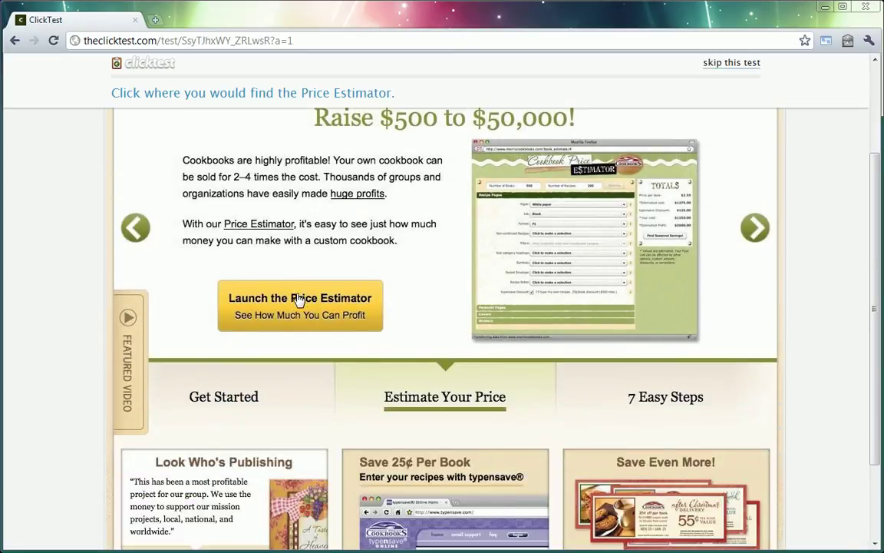
{"action": "scroll", "coordinate": [328, 277], "scroll_direction": "up", "scroll_amount": 1}
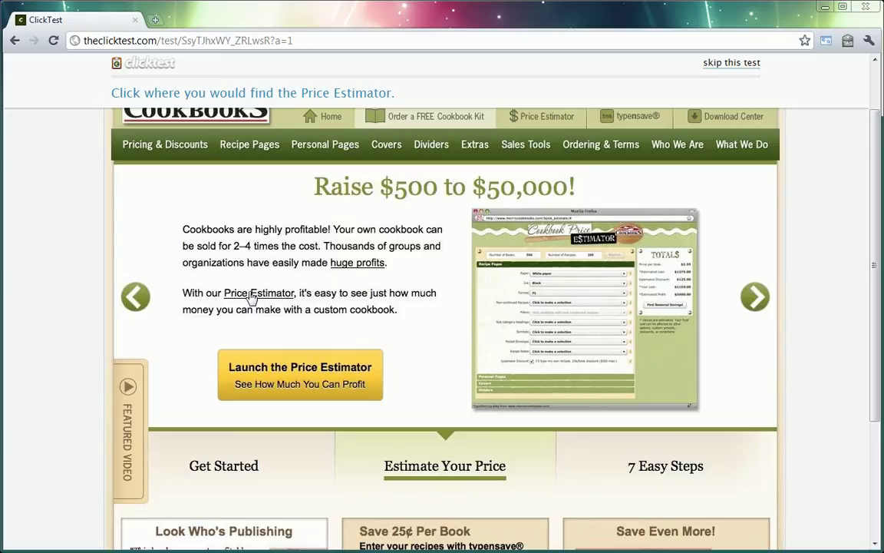
{"action": "scroll", "coordinate": [303, 292], "scroll_direction": "down", "scroll_amount": 1}
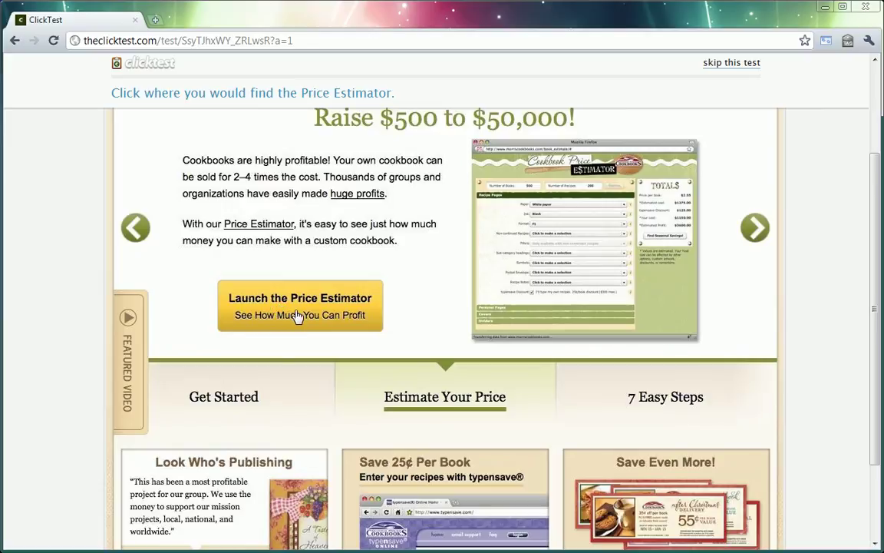
{"action": "scroll", "coordinate": [405, 293], "scroll_direction": "down", "scroll_amount": 2}
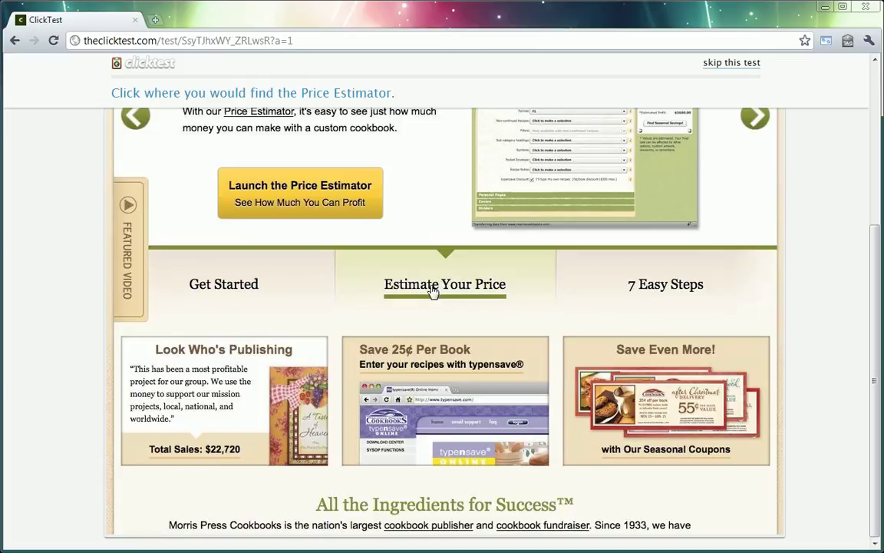
{"action": "scroll", "coordinate": [364, 270], "scroll_direction": "up", "scroll_amount": 2}
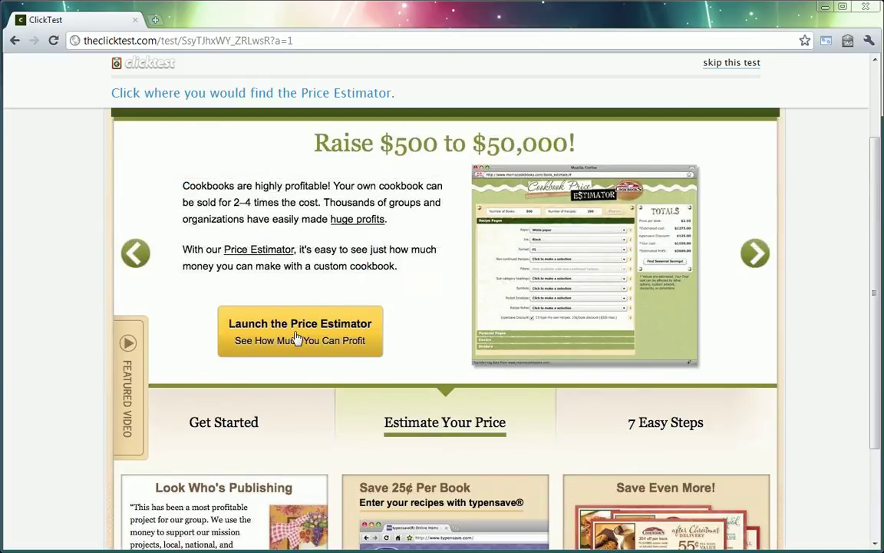
{"action": "left_click", "coordinate": [290, 326]}
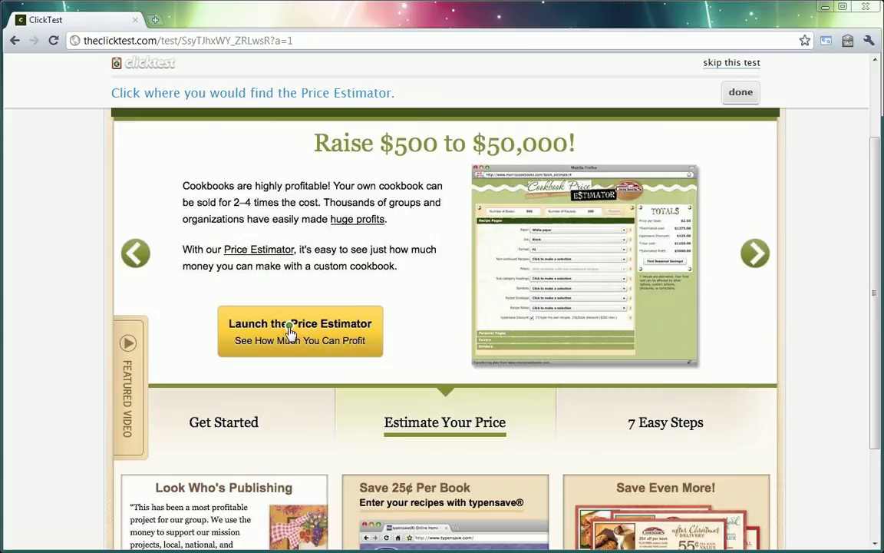
{"action": "left_click", "coordinate": [735, 96]}
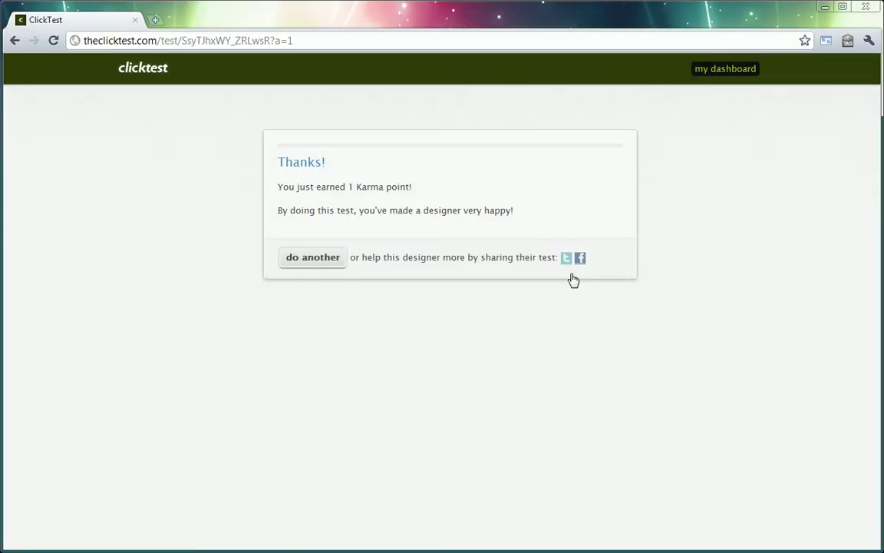
Start another random test, a five-second test about buying a digital camera for Christmas
{"action": "left_click", "coordinate": [306, 257]}
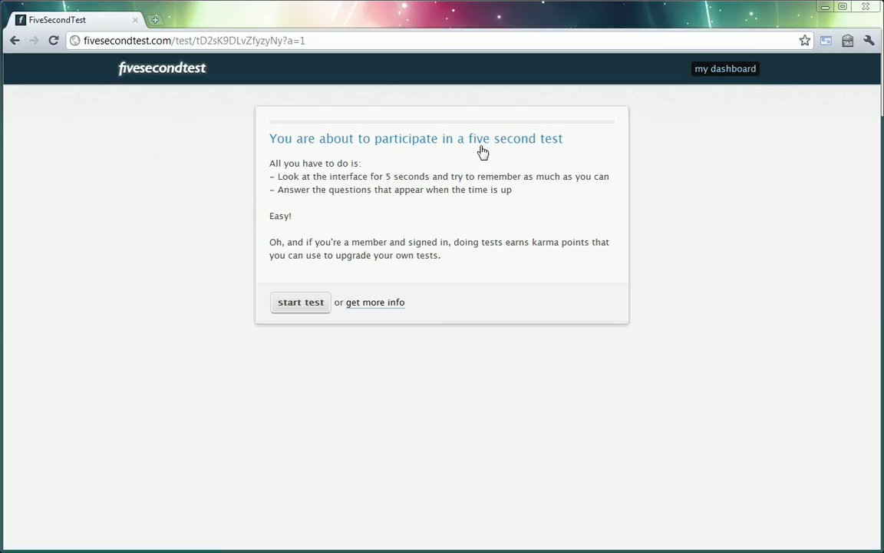
{"action": "left_click", "coordinate": [300, 304]}
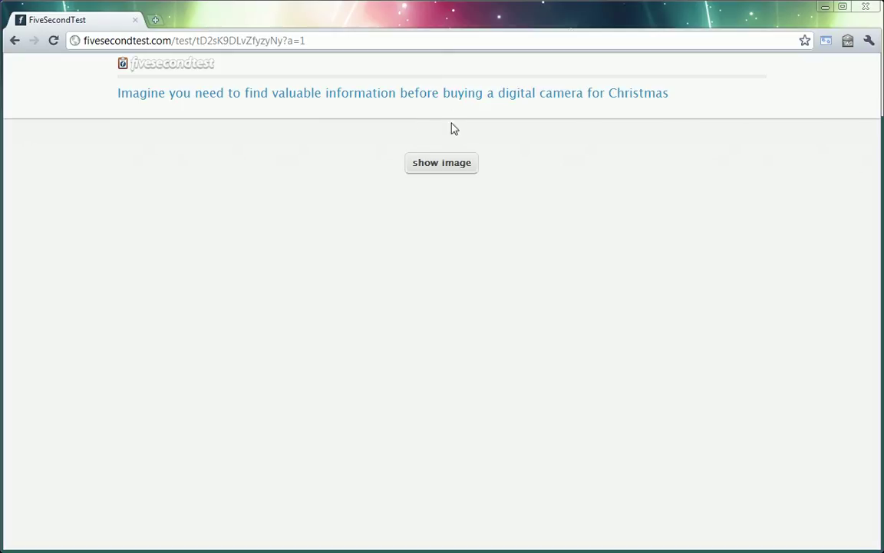
View the camera review page and answer Question 1 with 'The reviews on the right.'
{"action": "left_click", "coordinate": [443, 164]}
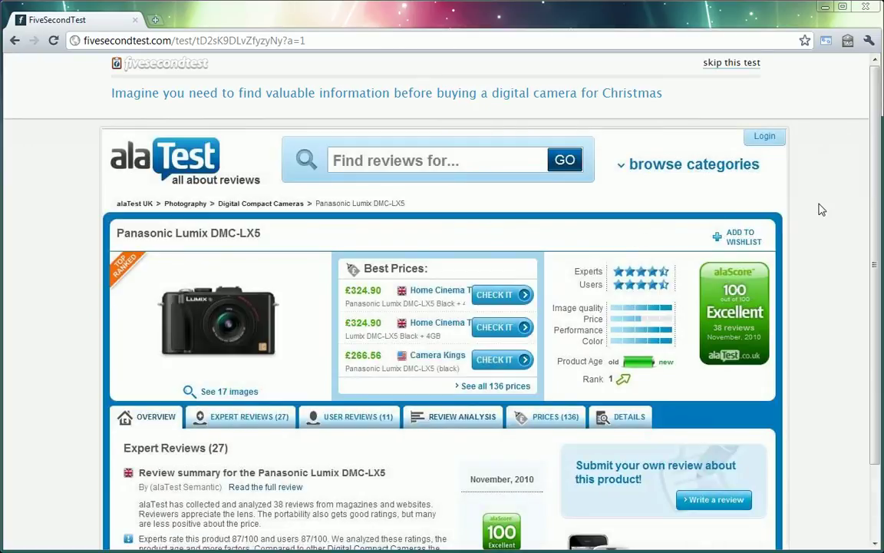
{"action": "scroll", "coordinate": [819, 209], "scroll_direction": "down", "scroll_amount": 1}
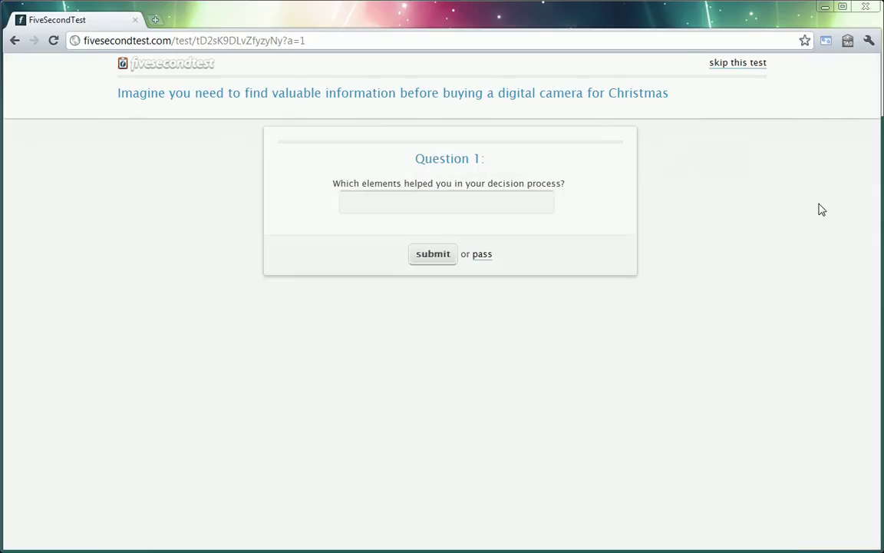
{"action": "left_click", "coordinate": [488, 199]}
{"action": "type", "text": "The reviews on the right."}
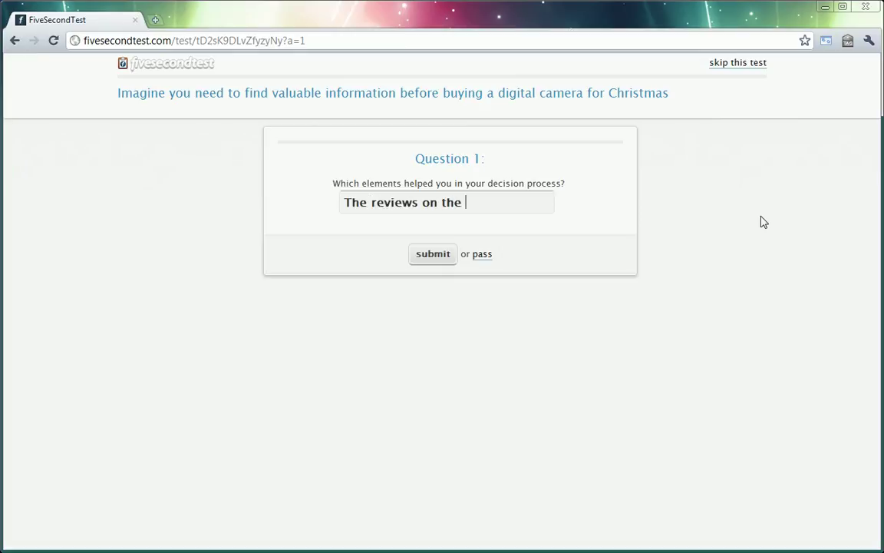
{"action": "key", "text": "Return"}
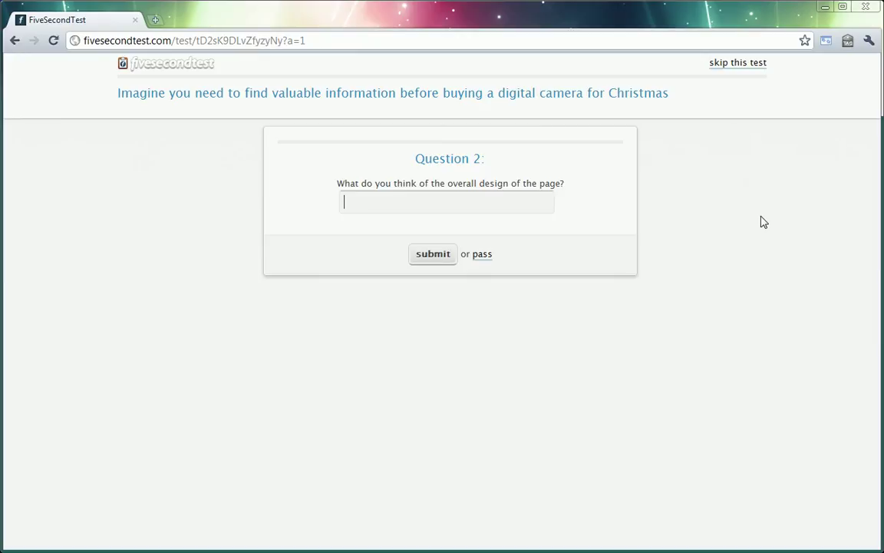
Answer 'It is overwhelming', then describe reviews, price comparison and expert camera advice, and submit
{"action": "type", "text": "It is overwhelming"}
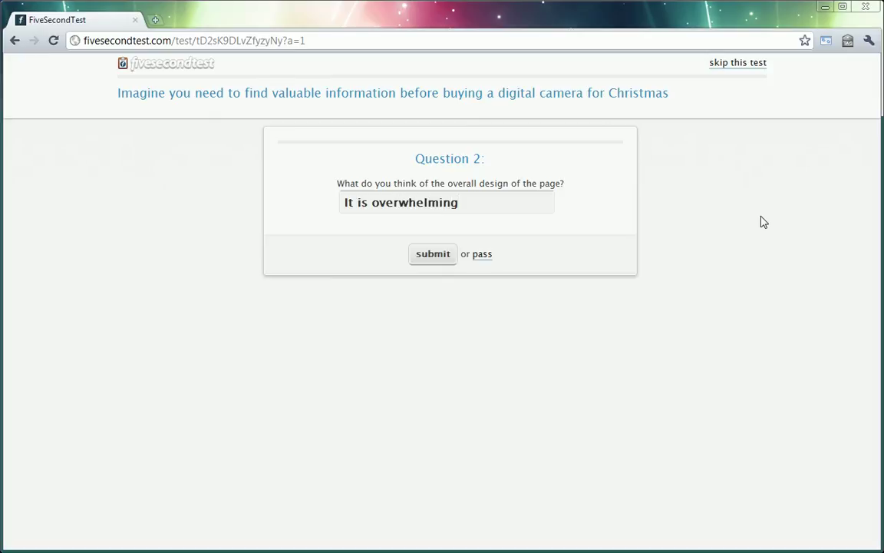
{"action": "key", "text": "Return"}
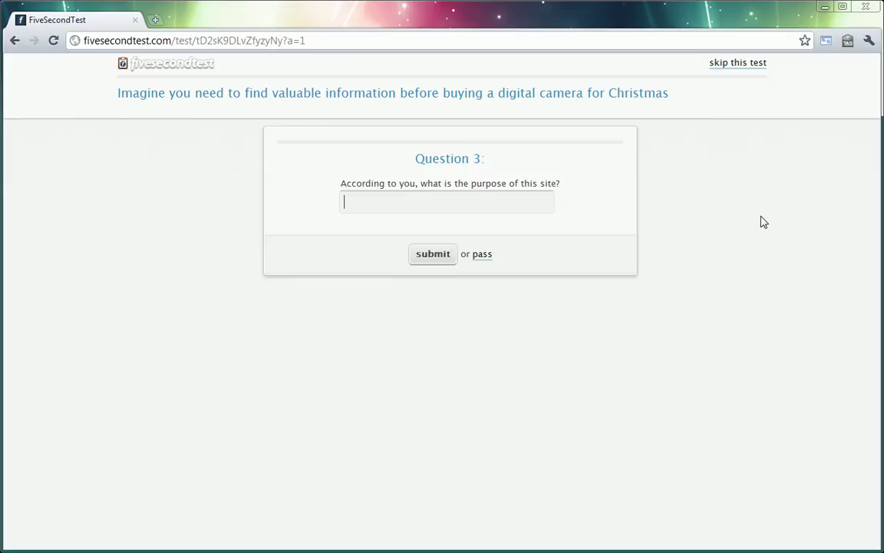
{"action": "type", "text": "To provide shoppers with "}
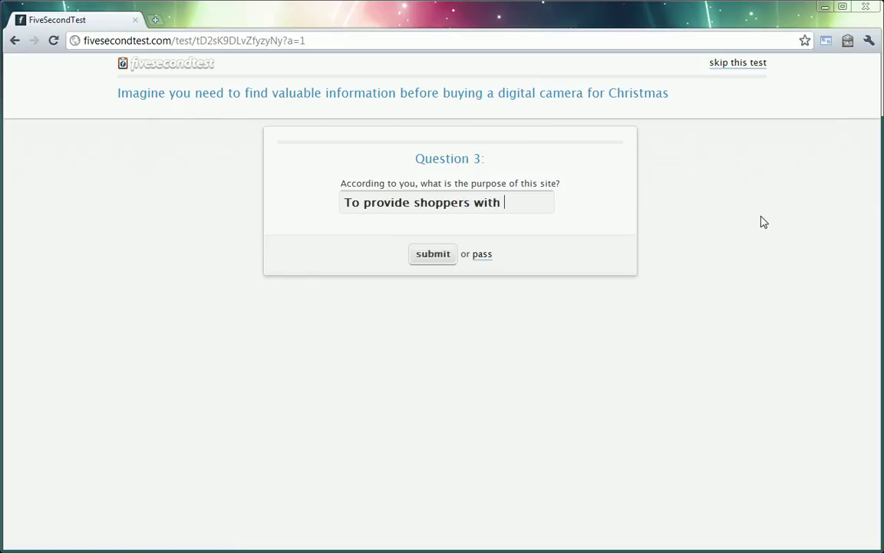
{"action": "type", "text": "reviews and "}
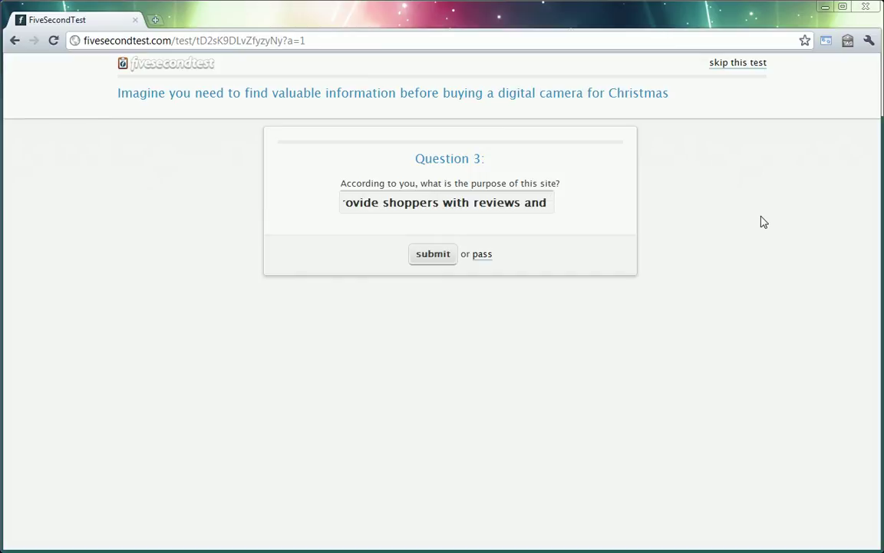
{"action": "type", "text": "expert advice"}
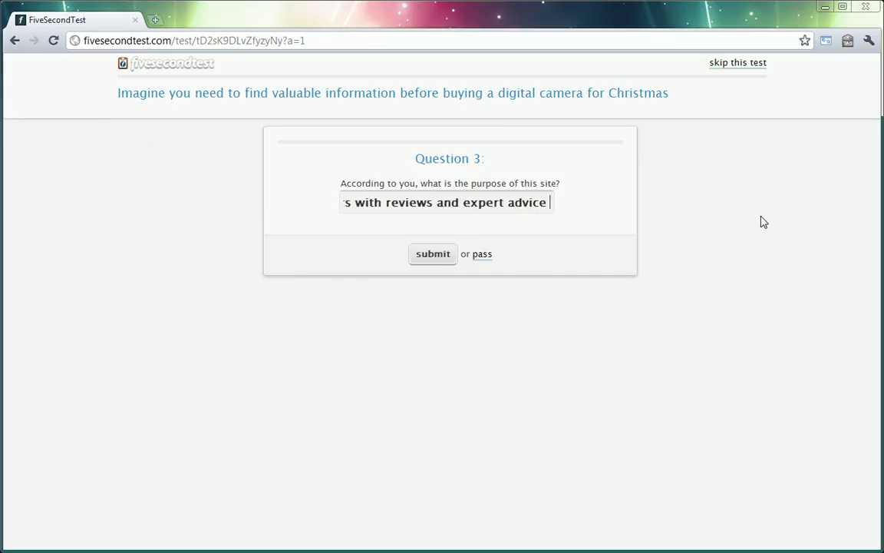
{"action": "key", "text": "BackSpace"}
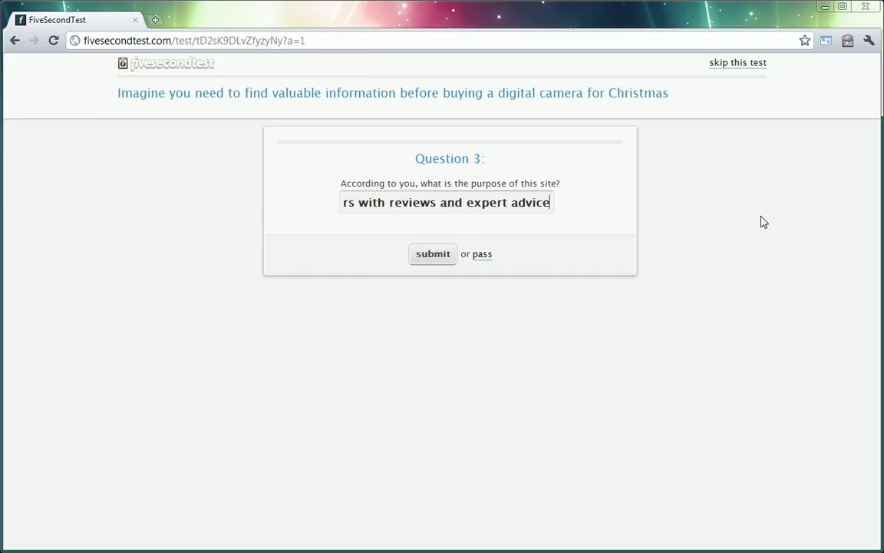
{"action": "left_click", "coordinate": [437, 205]}
{"action": "type", "text": ", price compair"}
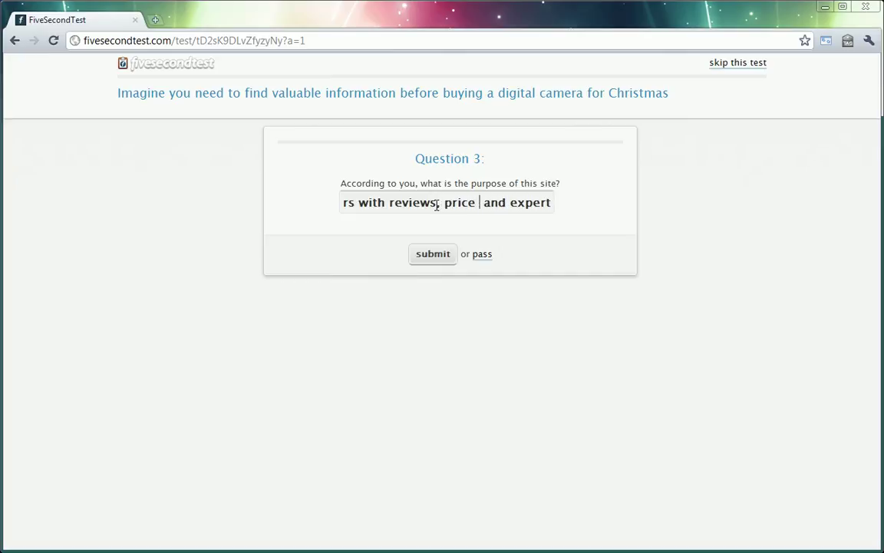
{"action": "key", "text": "BackSpace"}
{"action": "key", "text": "BackSpace"}
{"action": "type", "text": "rison,"}
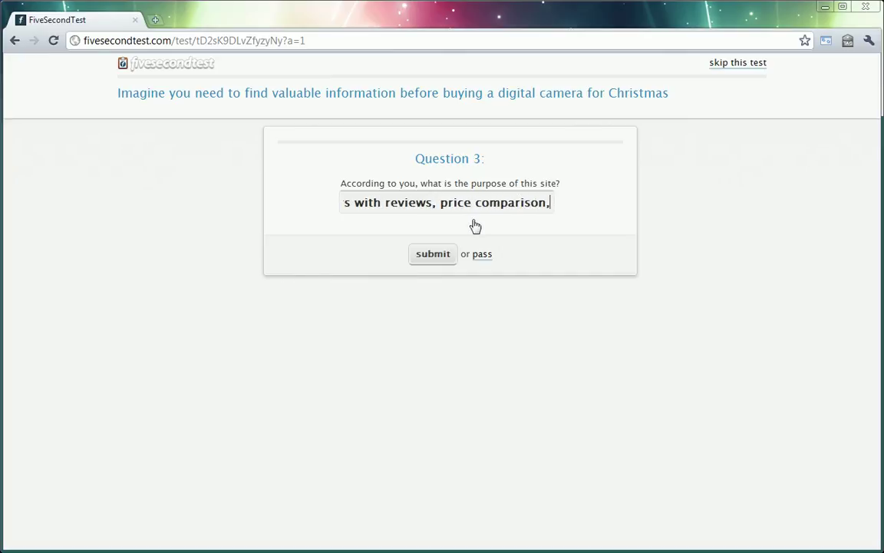
{"action": "left_click_drag", "start_coordinate": [489, 203], "coordinate": [552, 205]}
{"action": "left_click", "coordinate": [558, 210]}
{"action": "type", "text": "on "}
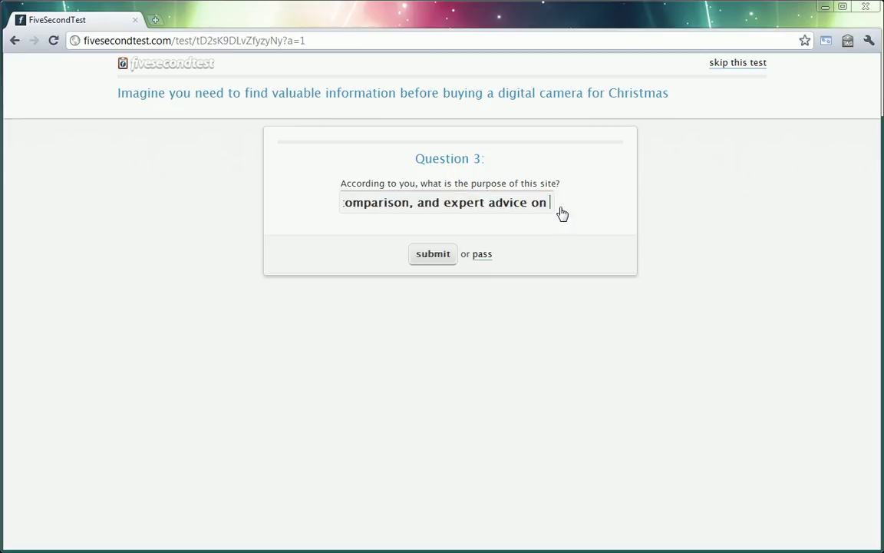
{"action": "type", "text": "cam"}
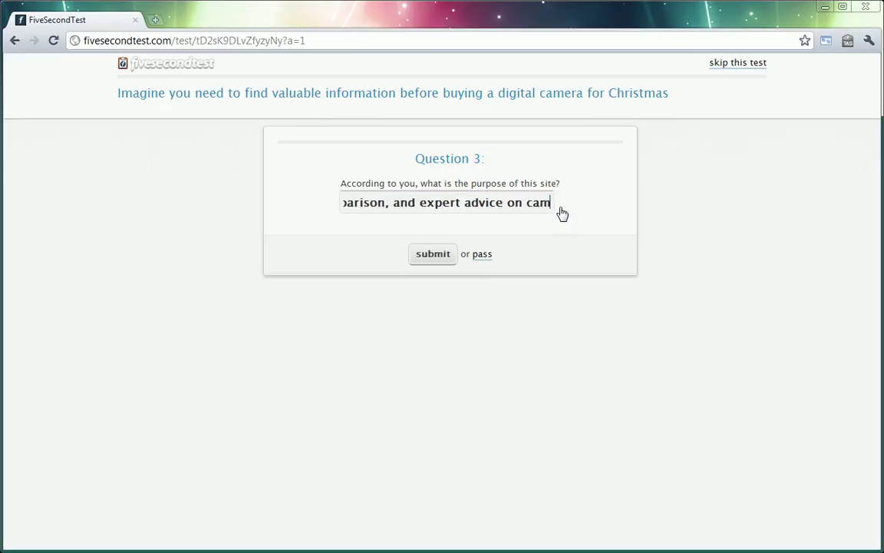
{"action": "type", "text": "eras."}
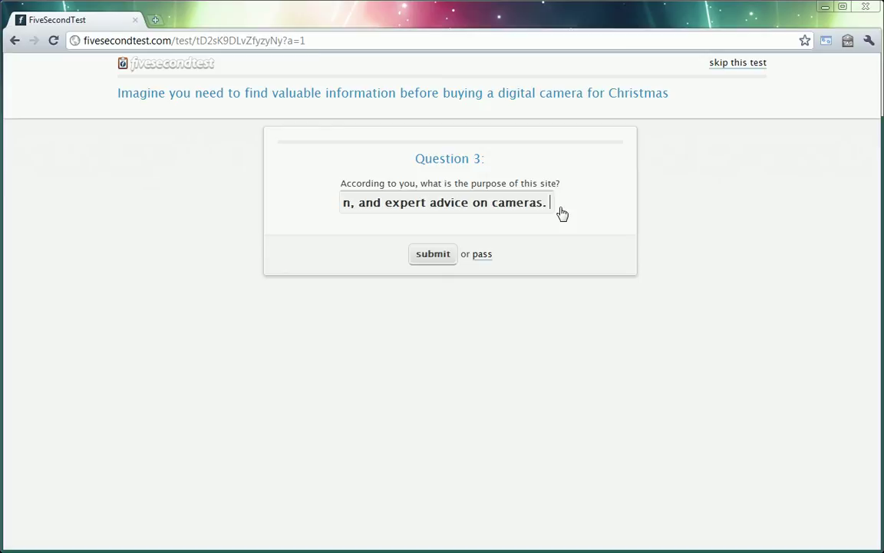
{"action": "left_click", "coordinate": [430, 255]}
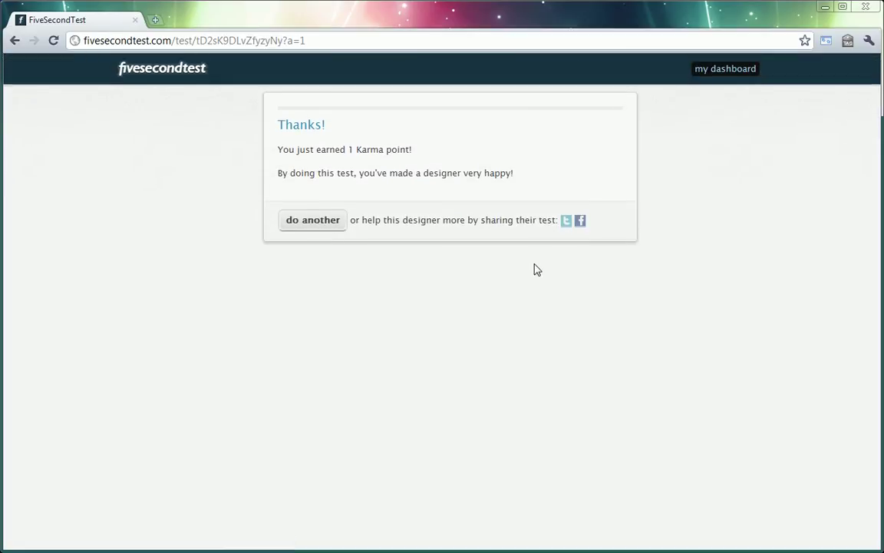
Highlight the 1 karma point earned, then the dashboard's 13 tests completed and 13 karma
{"action": "left_click_drag", "start_coordinate": [420, 155], "coordinate": [350, 149]}
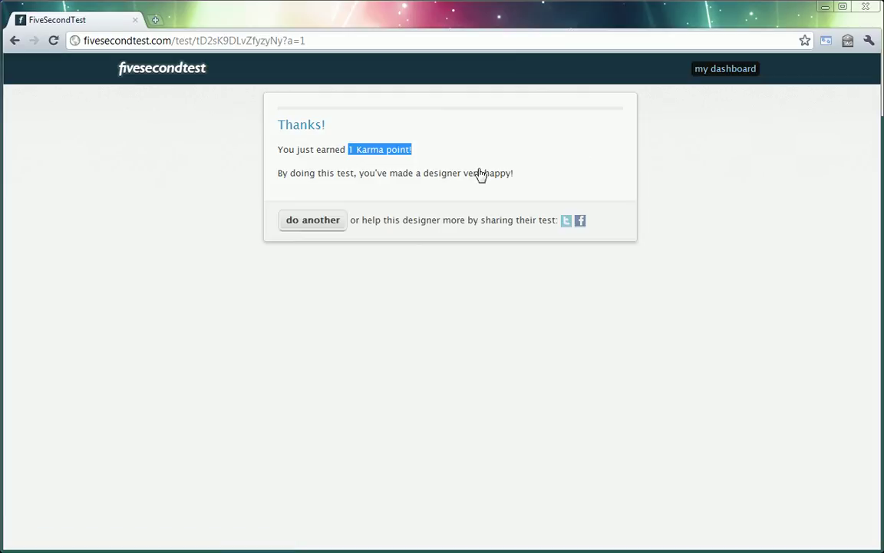
{"action": "left_click", "coordinate": [430, 161]}
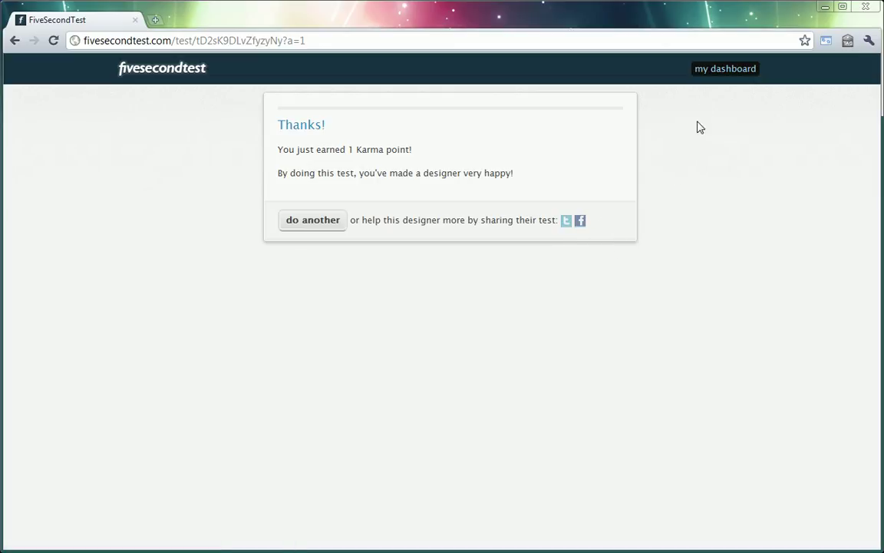
{"action": "left_click", "coordinate": [710, 70]}
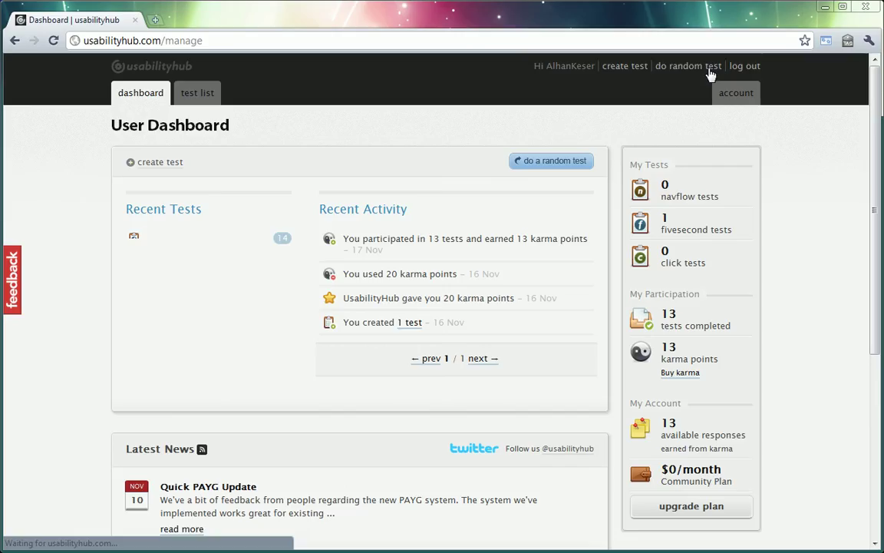
{"action": "left_click_drag", "start_coordinate": [428, 239], "coordinate": [574, 241]}
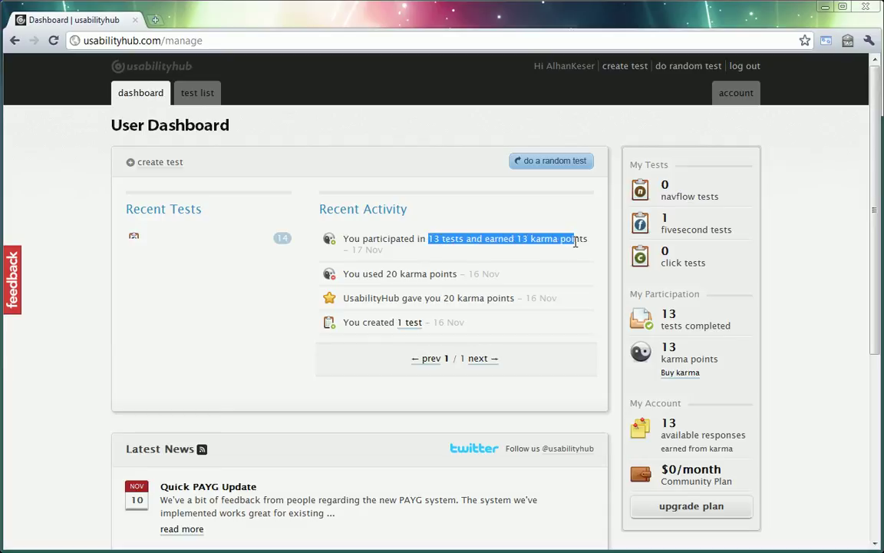
{"action": "left_click", "coordinate": [548, 238]}
Scroll down the dashboard and open the subscription plan upgrade options
{"action": "scroll", "coordinate": [819, 315], "scroll_direction": "down", "scroll_amount": 2}
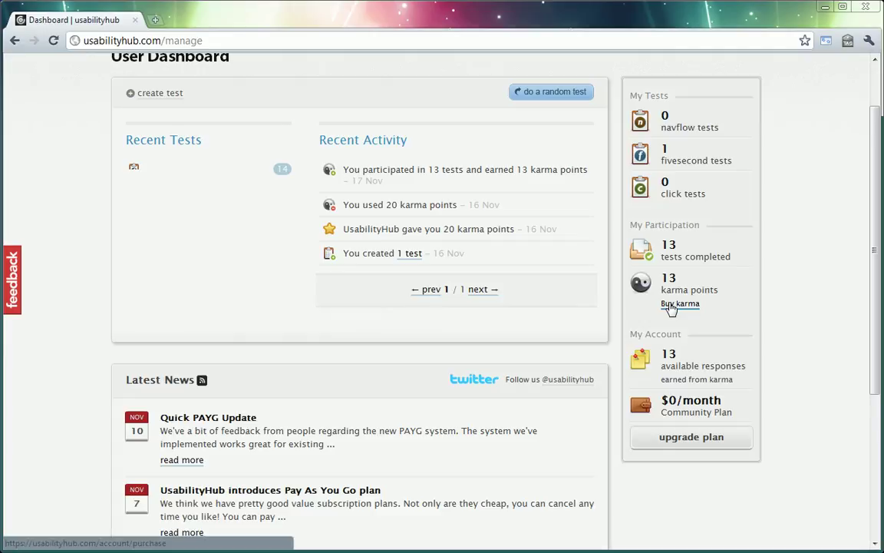
{"action": "scroll", "coordinate": [784, 348], "scroll_direction": "down", "scroll_amount": 2}
{"action": "left_click", "coordinate": [673, 382]}
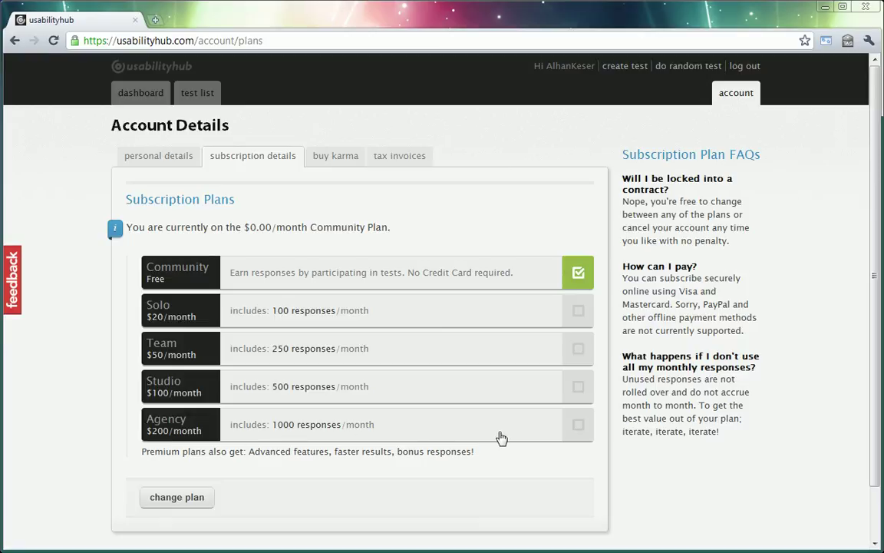
Scroll through the paid subscription tiers and back up to the current Community Plan
{"action": "scroll", "coordinate": [604, 318], "scroll_direction": "down", "scroll_amount": 2}
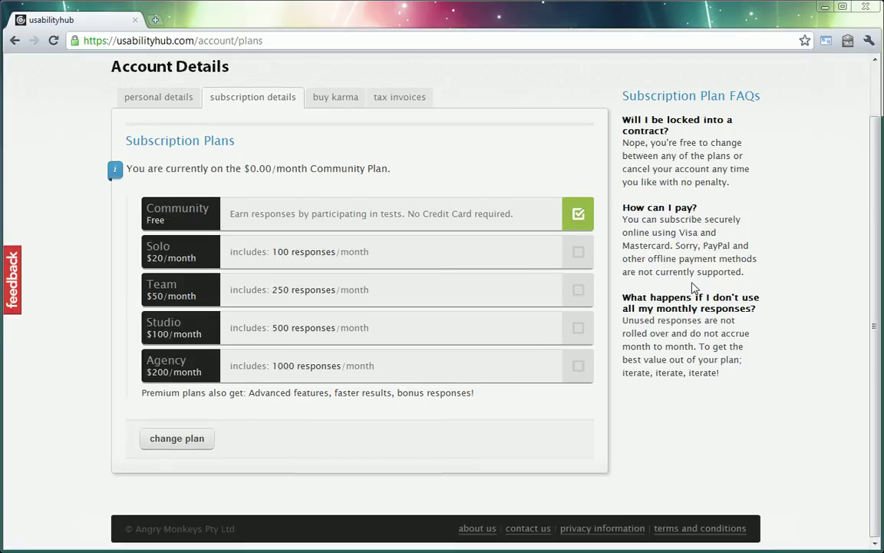
{"action": "scroll", "coordinate": [691, 323], "scroll_direction": "up", "scroll_amount": 2}
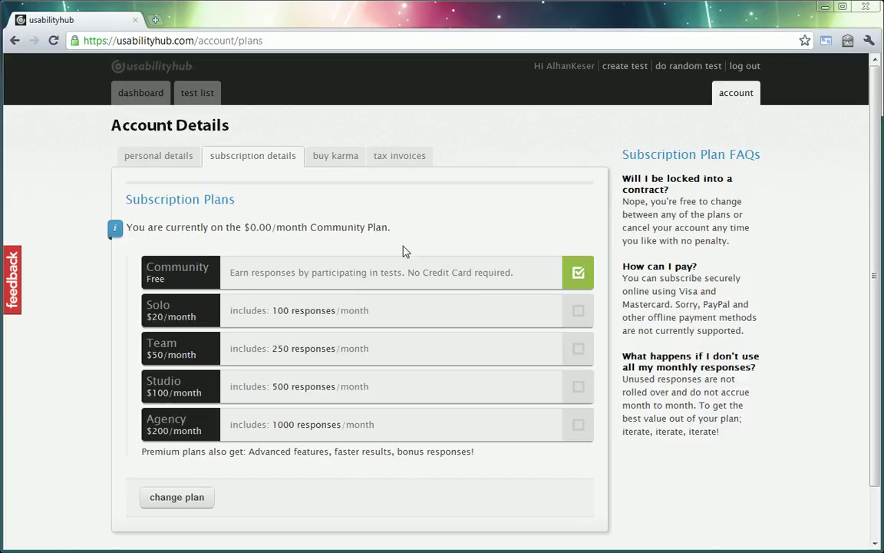
Show the Mini, Midi, Major and Mega karma packs on the buy karma page
{"action": "left_click", "coordinate": [337, 152]}
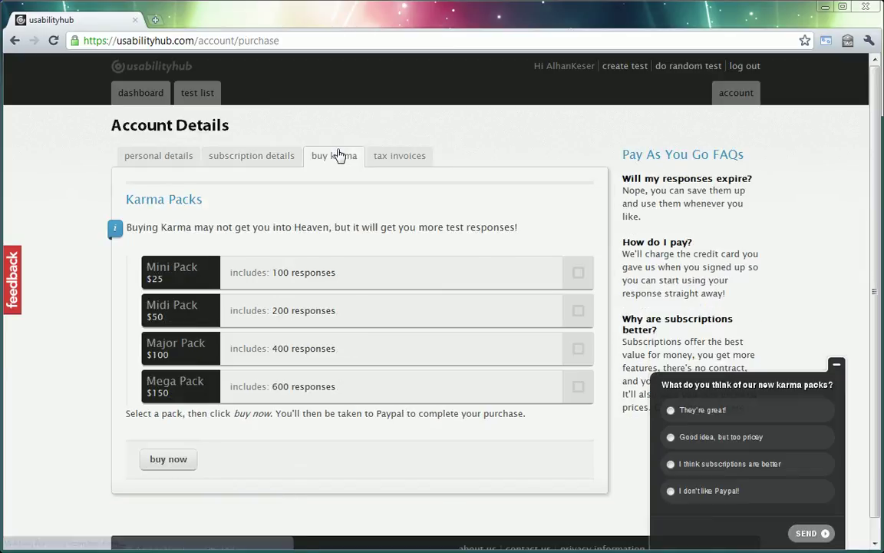